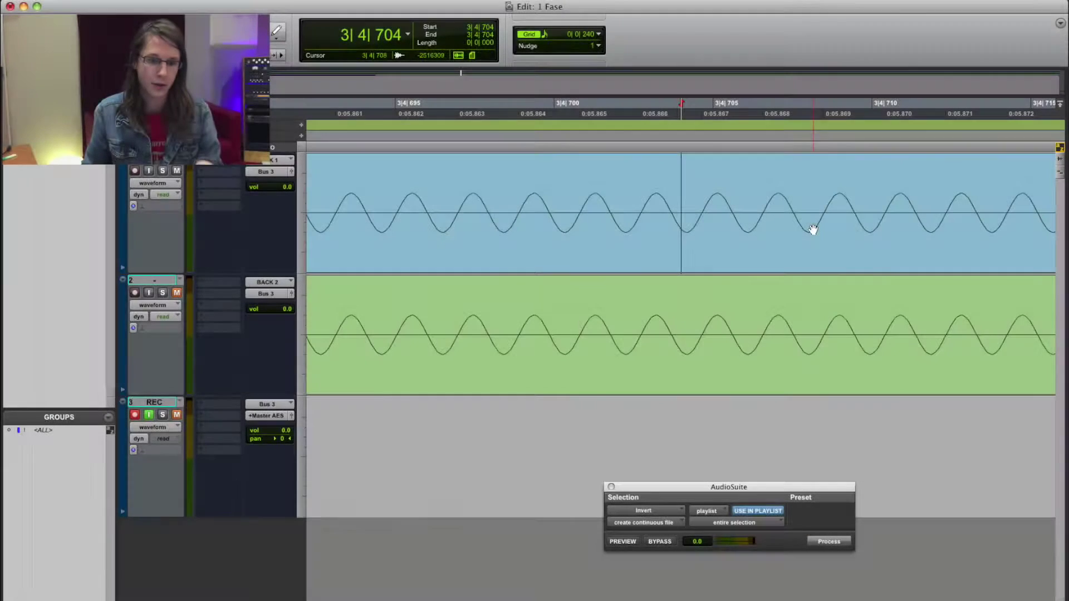
Step: Move the Invert window lower, select matching ranges on all three tracks, and set the edit point at 3|4|701
left_click_drag(712, 487, 752, 554)
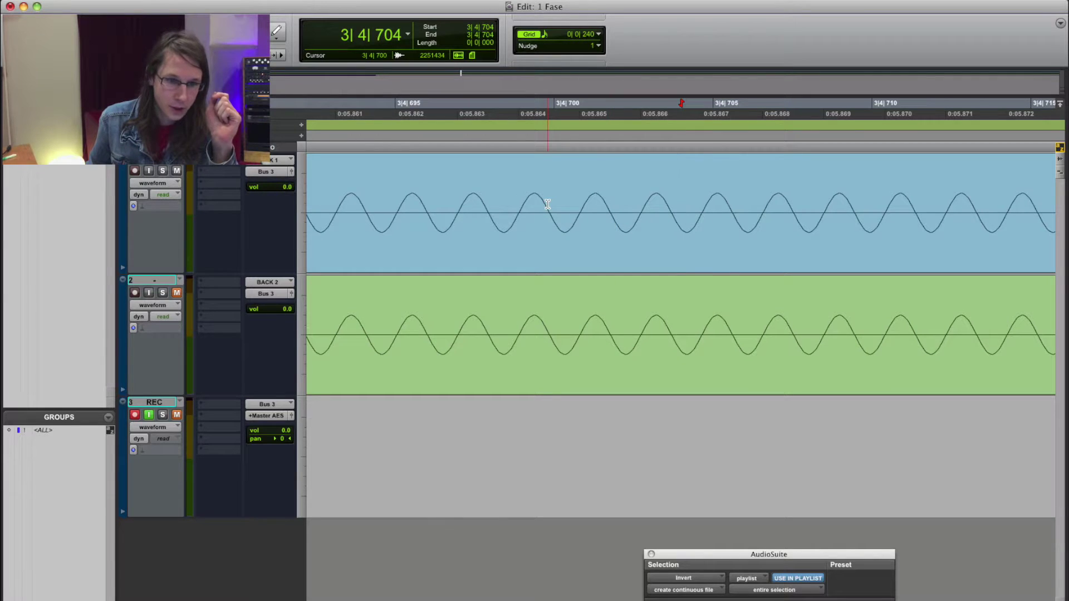
left_click_drag(537, 208, 858, 206)
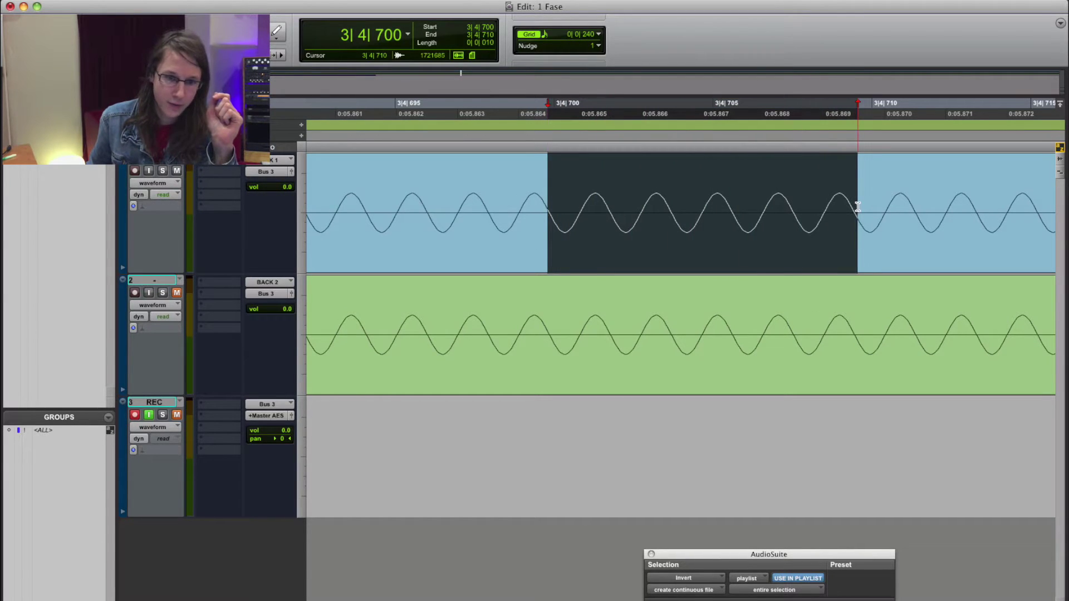
left_click_drag(544, 320, 821, 321)
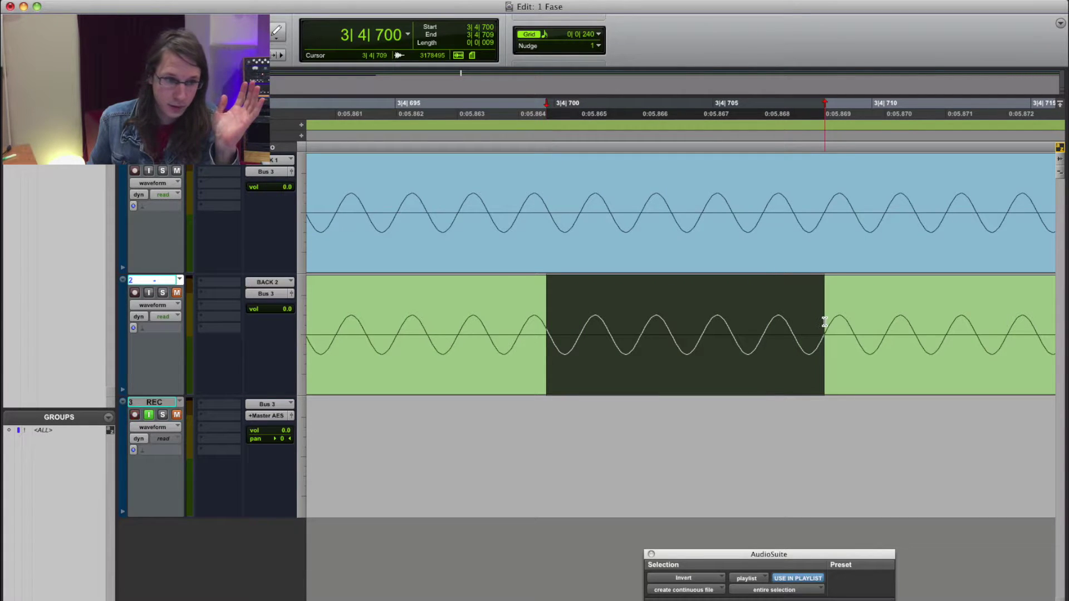
left_click_drag(539, 426, 855, 425)
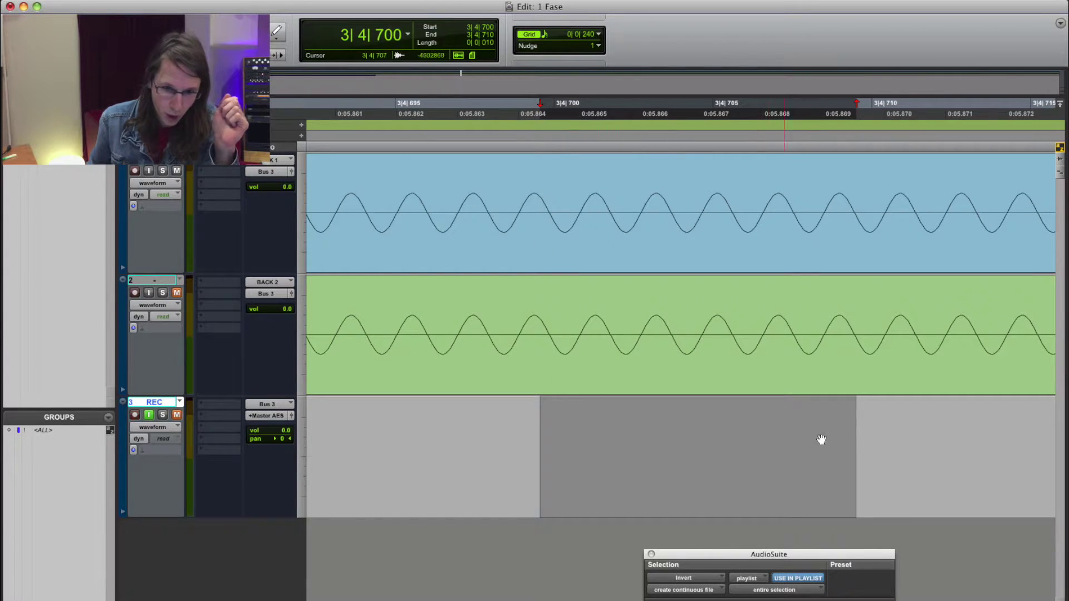
left_click(572, 223)
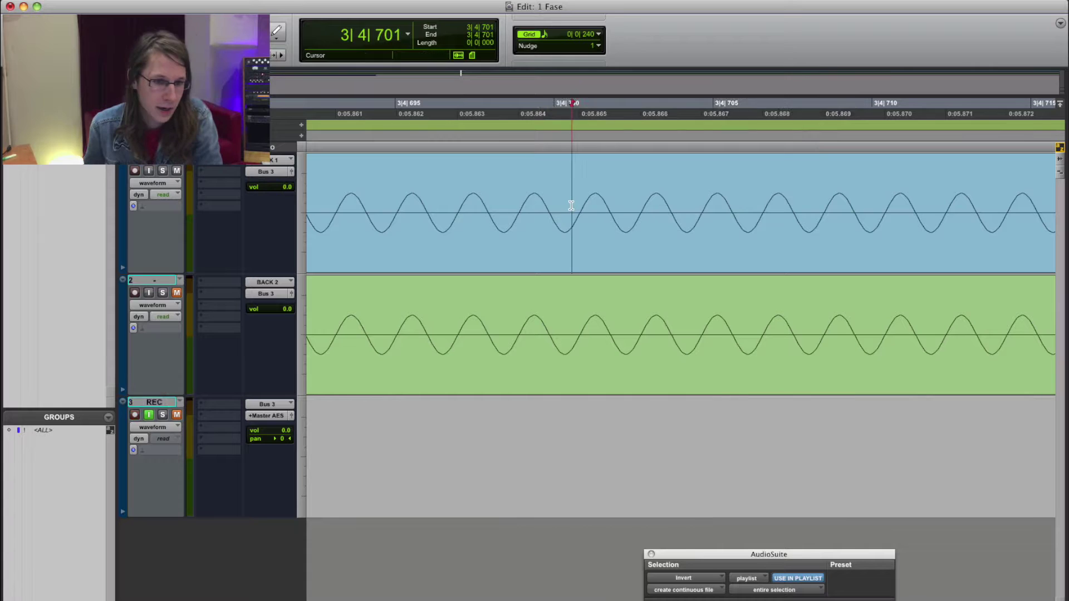
Step: Zoom the waveforms in vertically so the blue and green sines appear twice as tall
key("super+alt+bracketright")
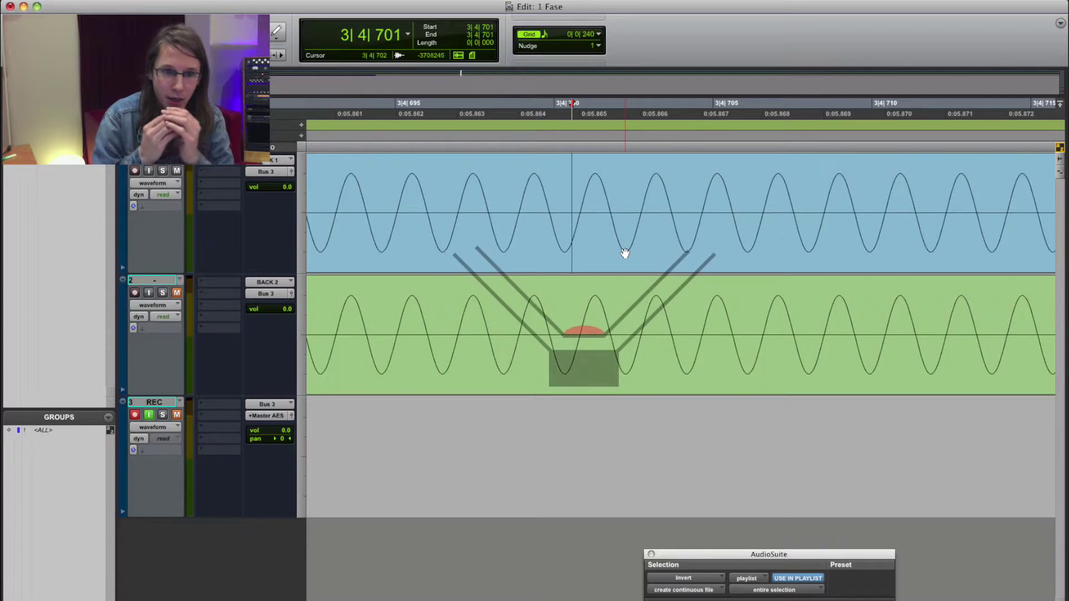
left_click_drag(572, 220, 644, 215)
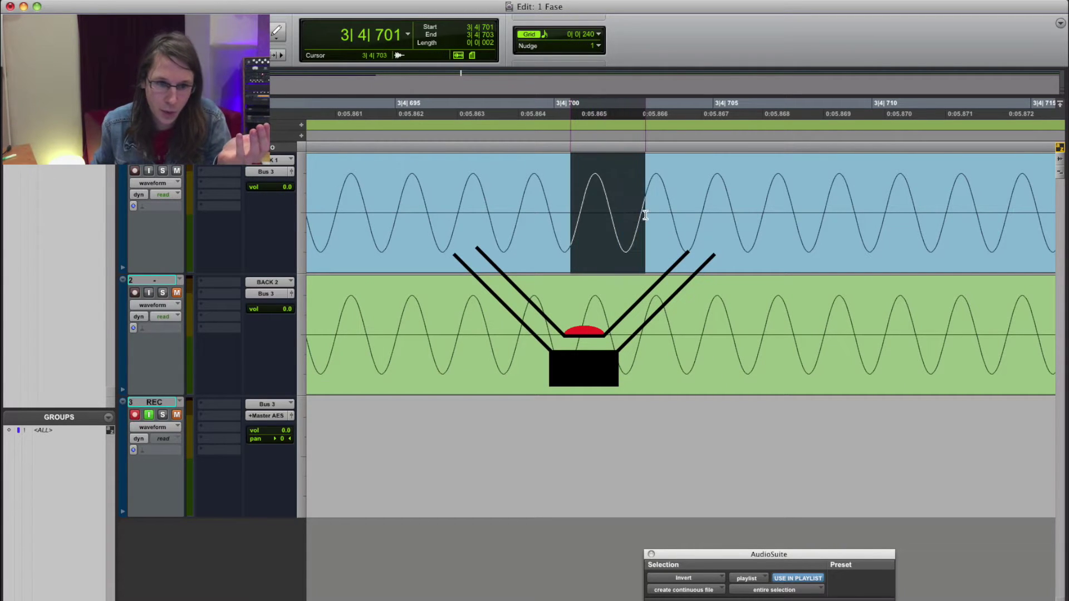
double_click(639, 210)
left_click(612, 179)
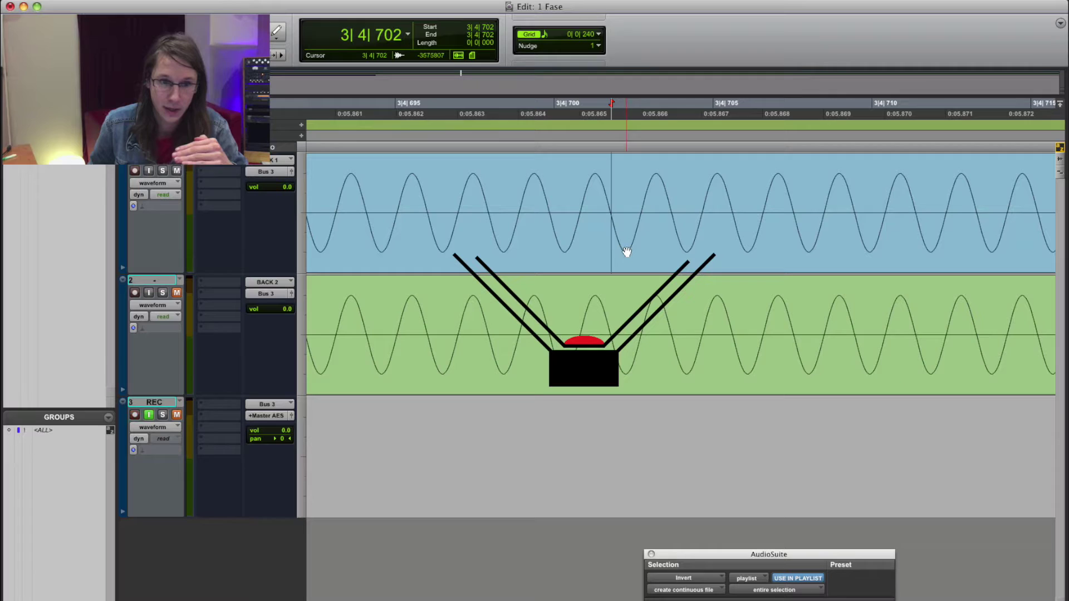
Step: Zoom the timeline out to show the whole sine clips and set the playback start at 3|3|307
left_click_drag(520, 211, 763, 223)
left_click(635, 203)
left_click(544, 203)
key("super+bracketleft")
left_click(501, 204)
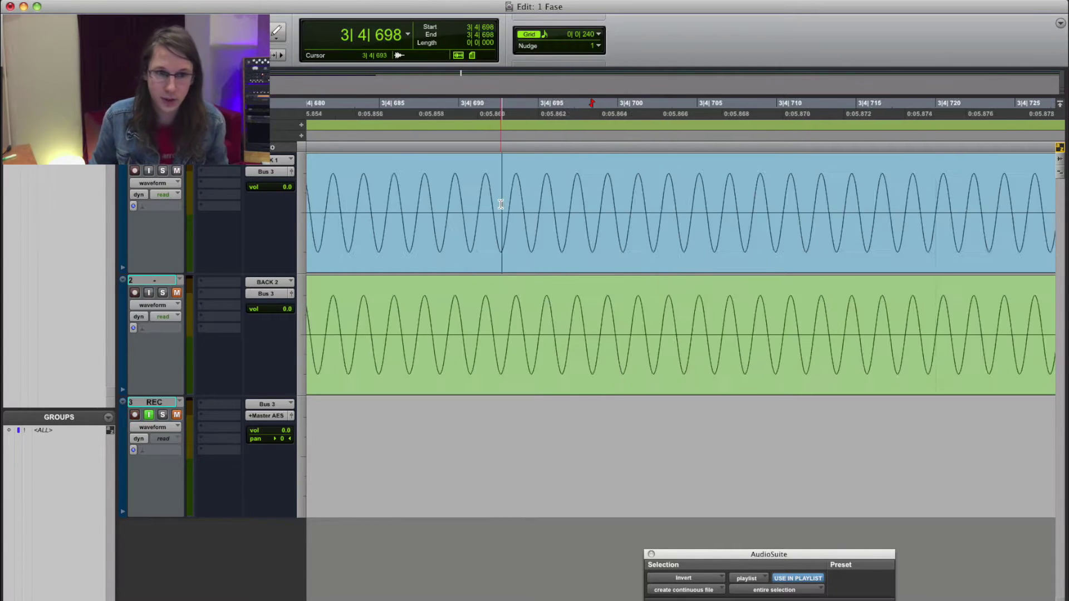
key("super+bracketleft")
key("super+bracketleft")
key("super+bracketleft")
key("super+bracketleft")
key("super+bracketleft")
key("super+bracketleft")
key("super+bracketleft")
left_click(513, 173)
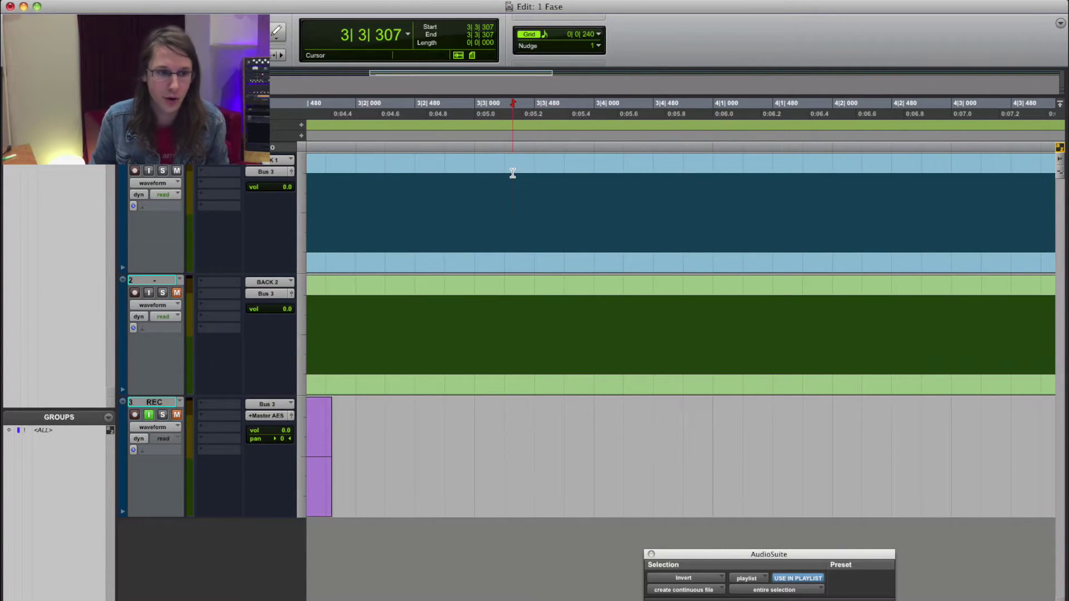
key("super+bracketleft")
Step: Play both sine tracks together, then zoom to sample level and select one sample across both sines
key("space")
key("super+bracketleft")
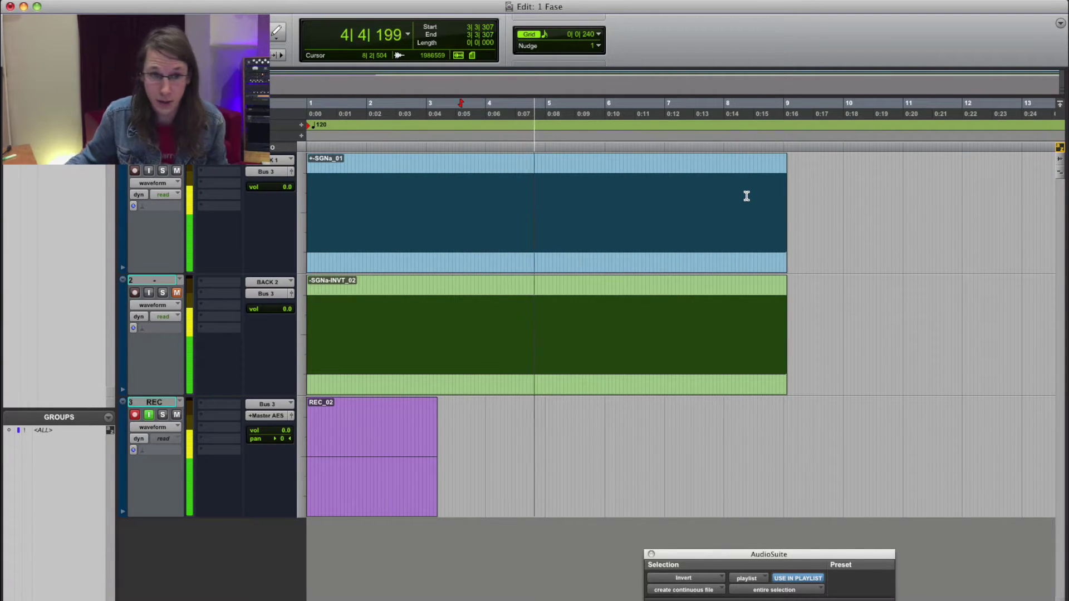
key("space")
key("super+bracketright")
key("super+bracketright")
key("super+bracketright")
key("super+bracketright")
key("super+bracketright")
key("super+bracketright")
key("super+bracketright")
key("super+bracketright")
key("super+bracketright")
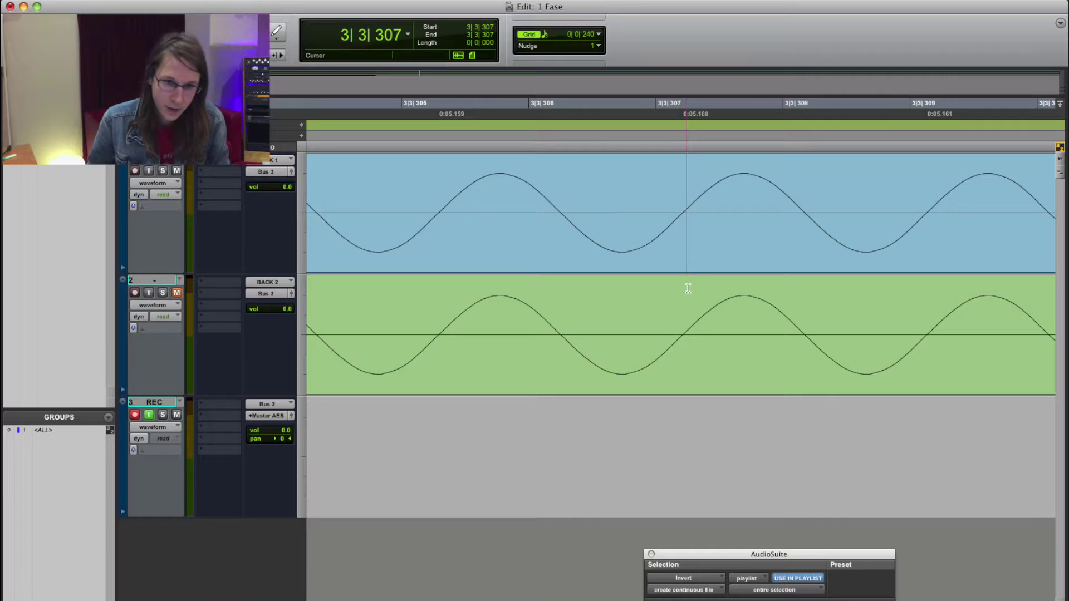
left_click(684, 323)
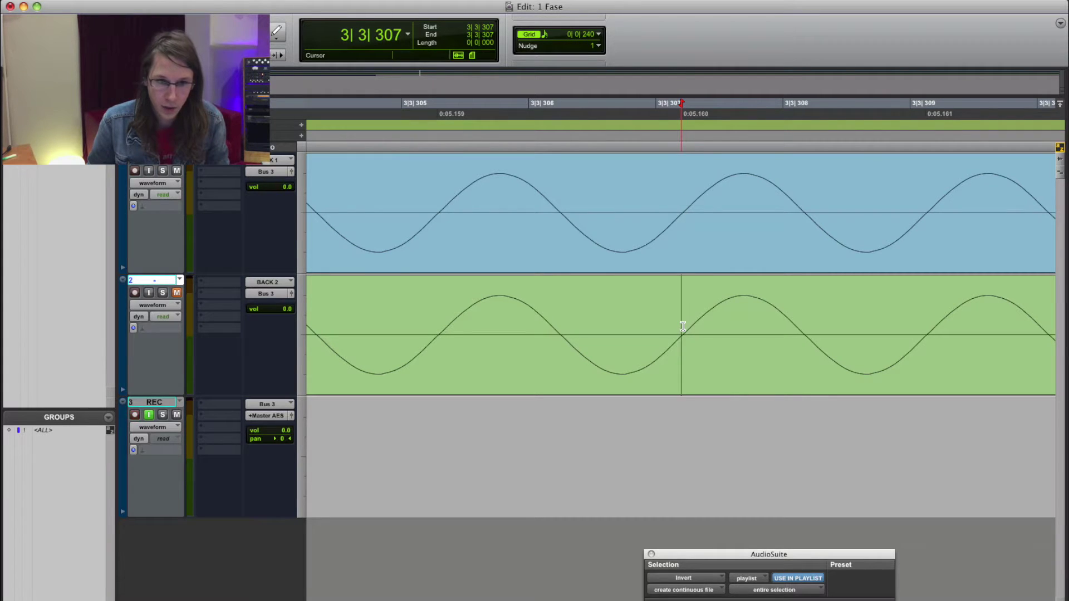
left_click_drag(682, 326, 803, 174)
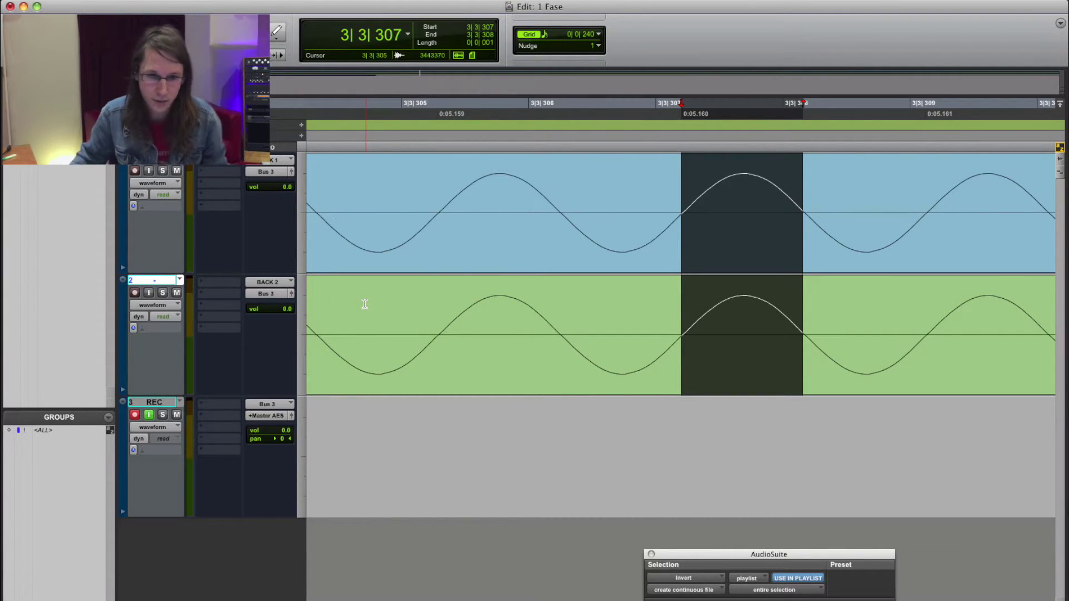
Step: Zoom out with R, move the edit point to 3|2|166, and zoom back in with T
key("r")
key("r")
key("r")
key("r")
key("r")
key("r")
key("r")
key("r")
key("r")
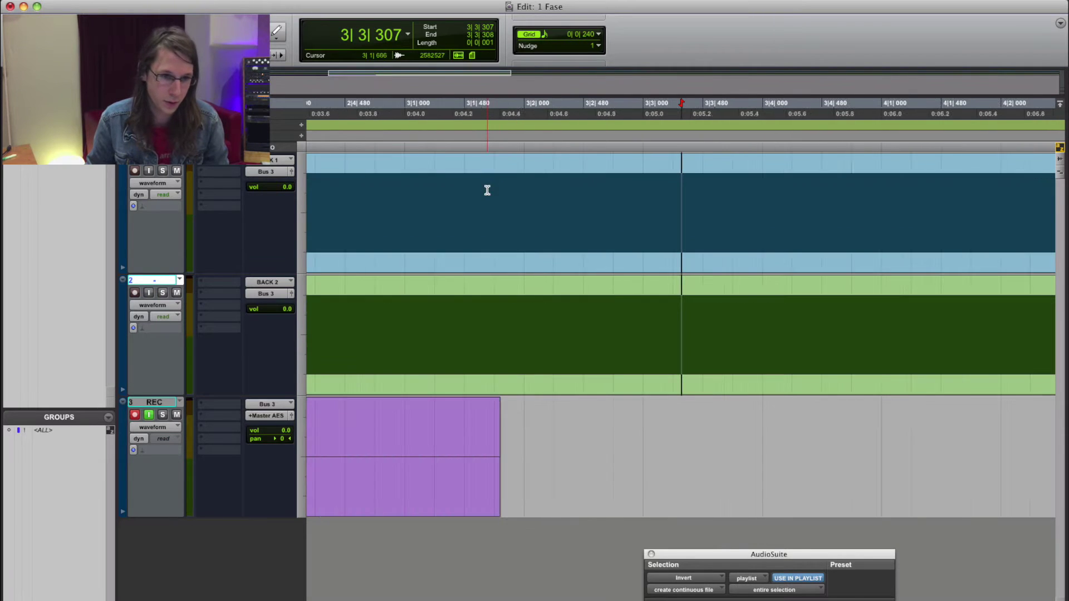
key("r")
left_click(642, 160)
key("t")
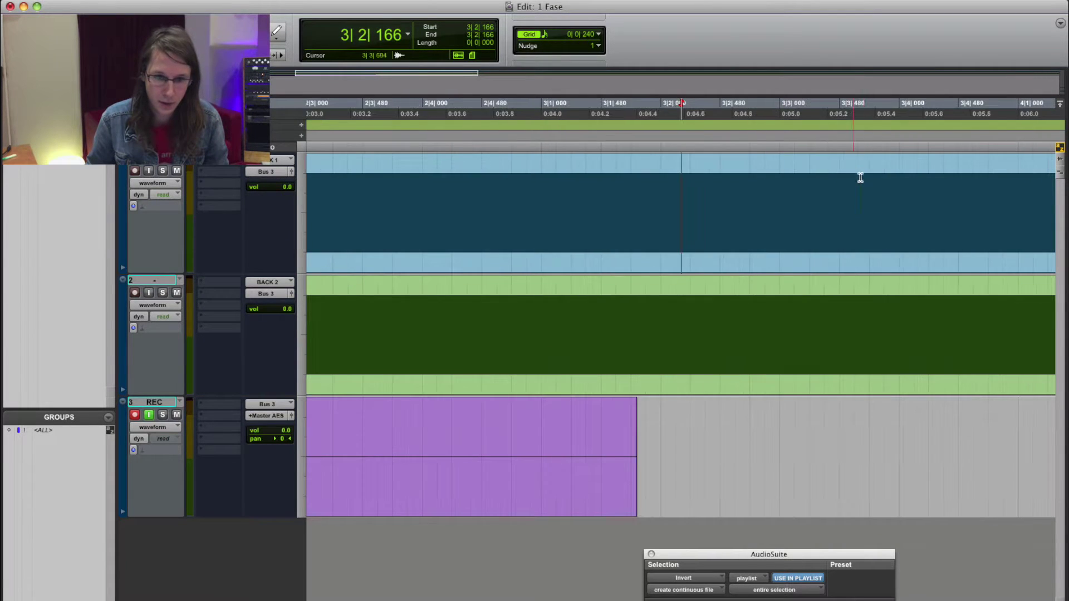
key("t")
key("t")
key("t")
key("t")
key("t")
key("t")
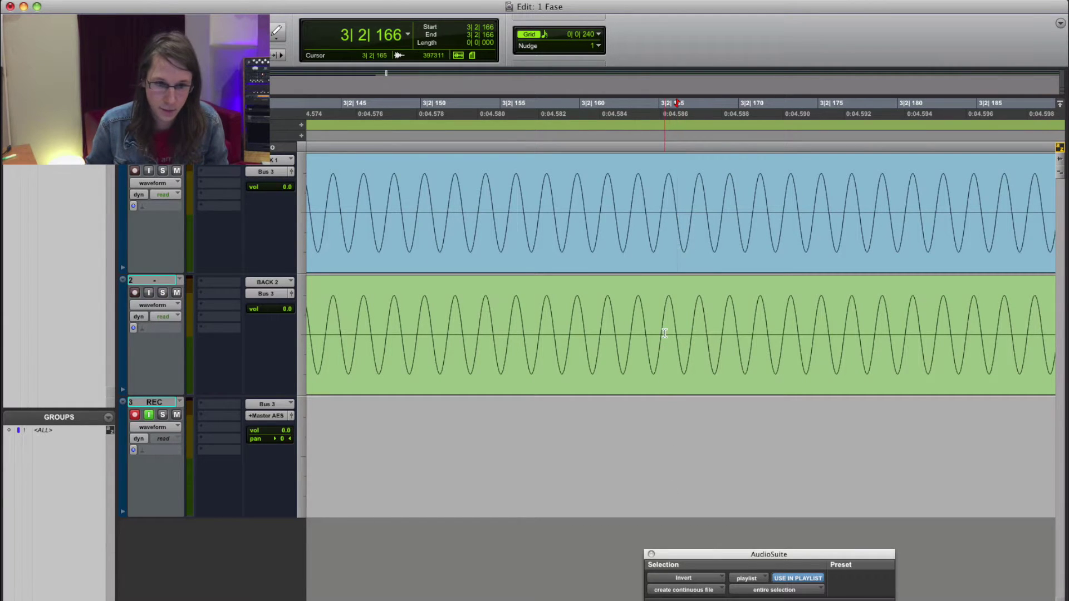
Step: Select the SGNa_01 clip, record a new take on the REC track from bar 1, and zoom back in
key("r")
key("r")
key("r")
key("r")
key("r")
key("r")
key("r")
key("r")
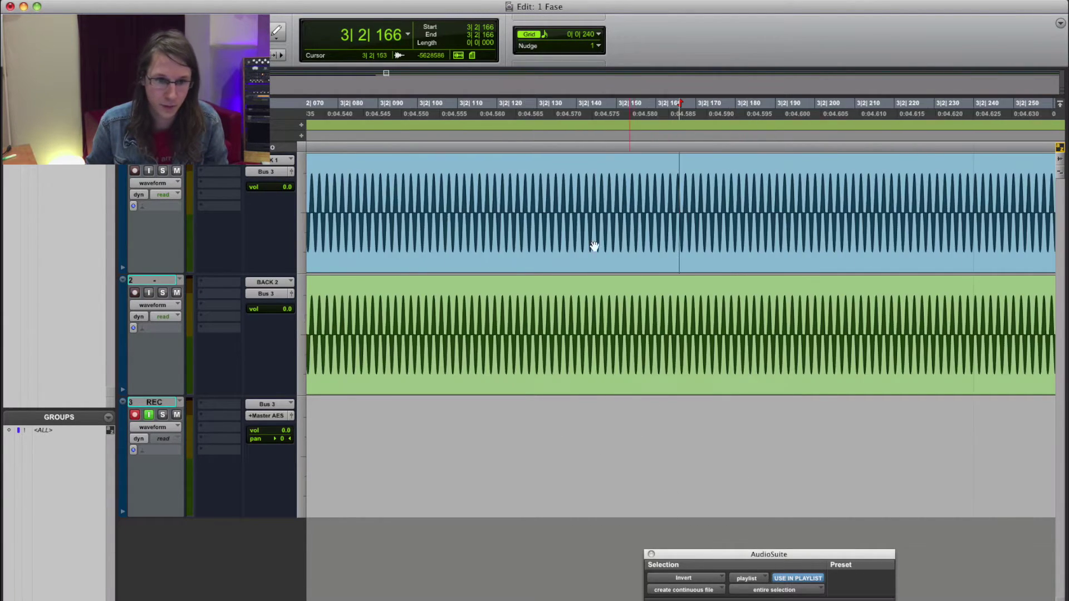
key("r")
key("r")
left_click(508, 264)
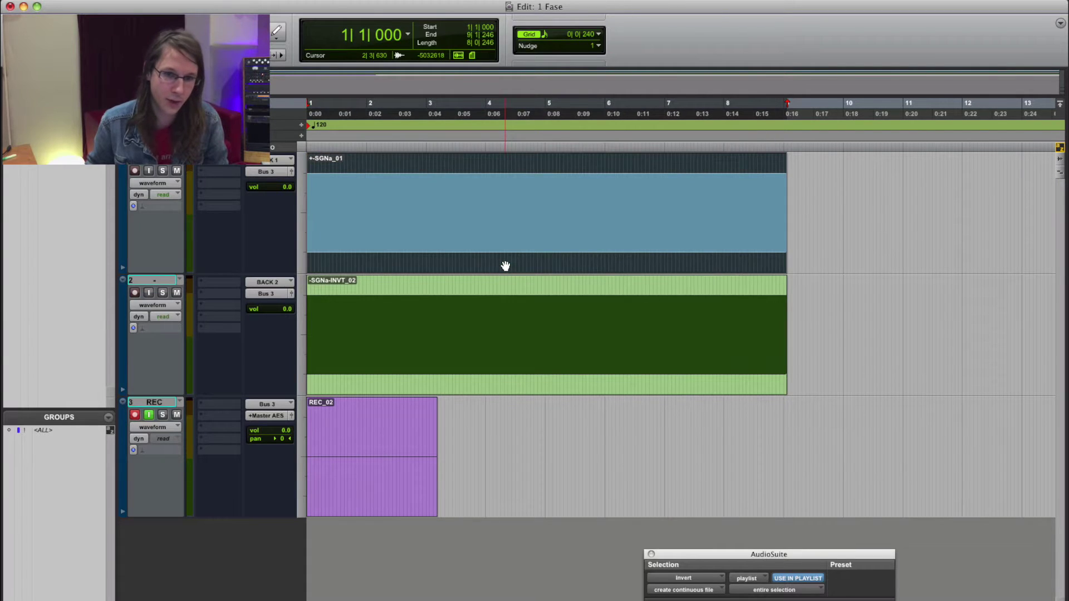
key("super+space")
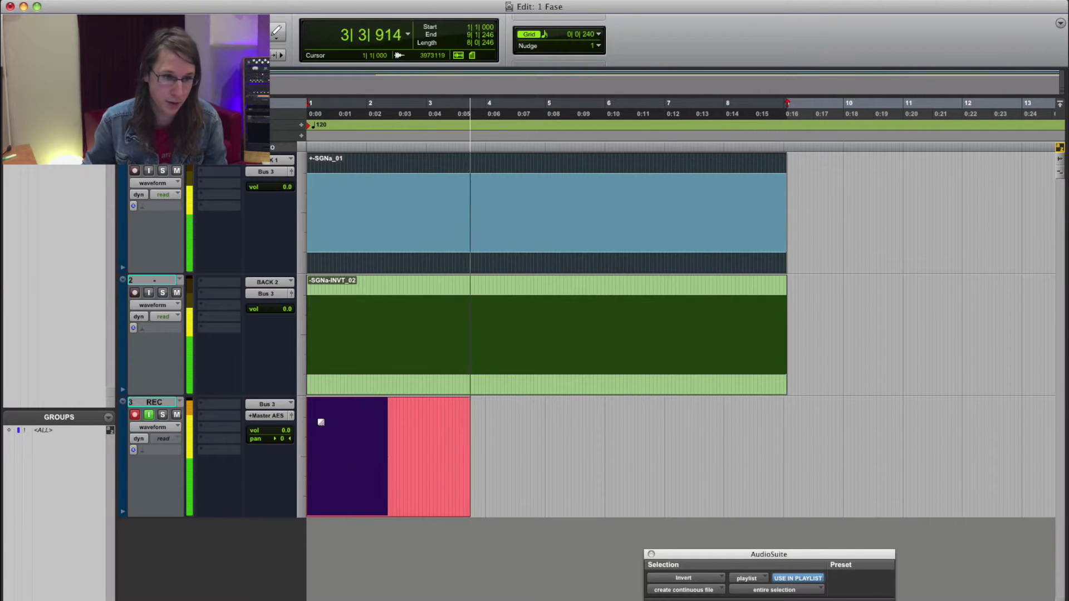
key("space")
key("ctrl+5")
left_click(684, 447)
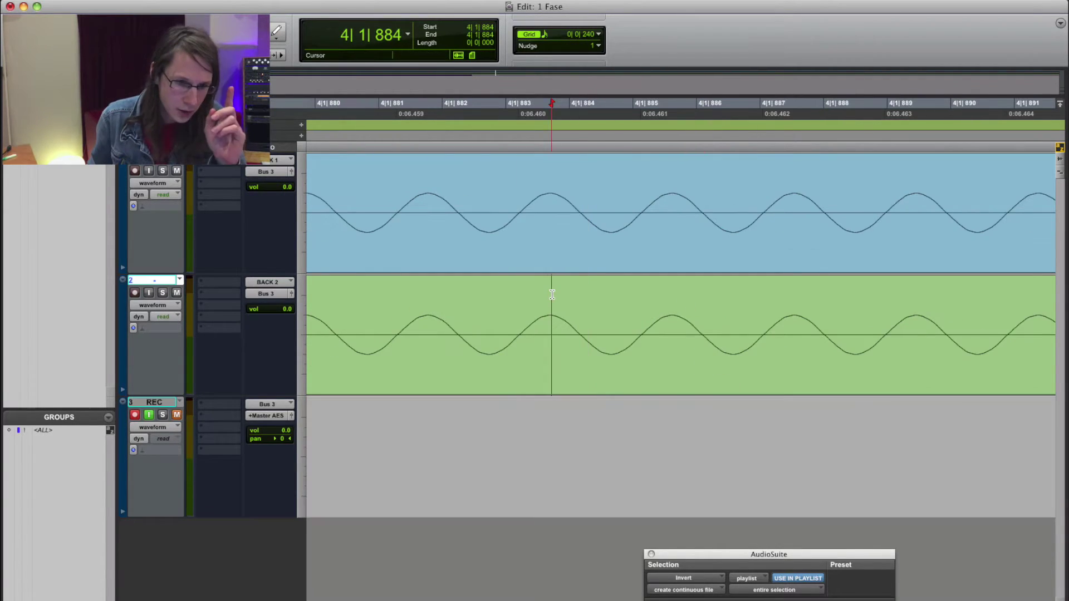
double_click(563, 368)
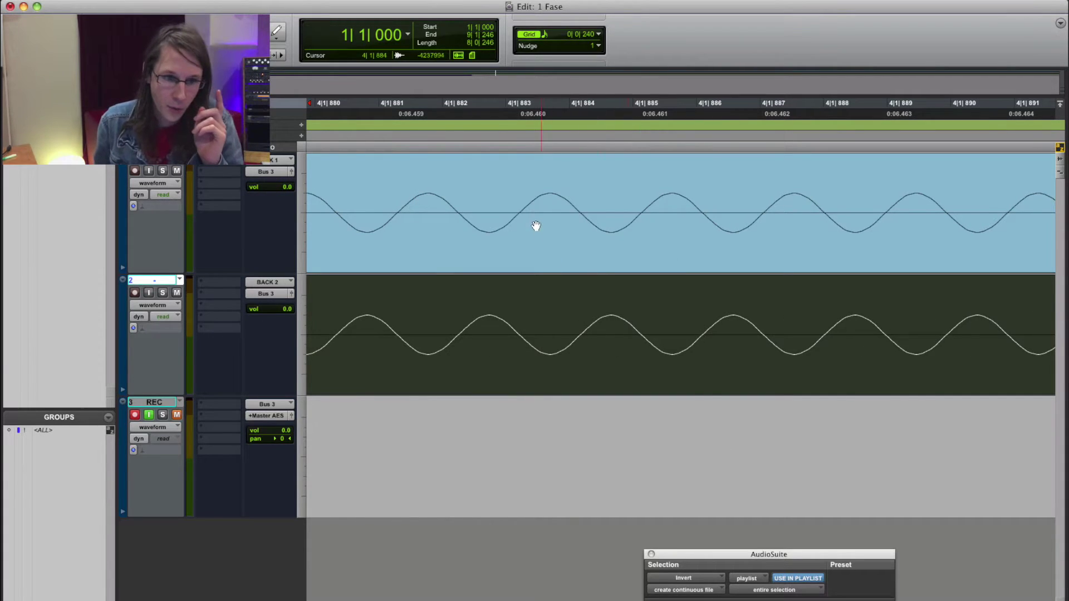
left_click_drag(520, 211, 638, 349)
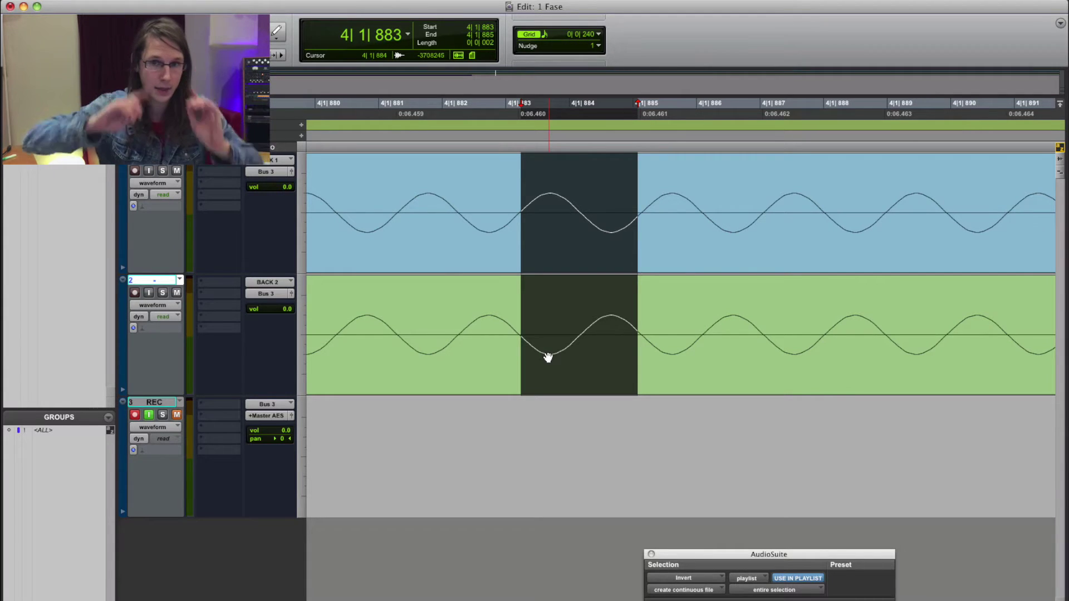
key("r")
key("r")
key("r")
key("r")
key("r")
key("r")
key("r")
key("r")
key("r")
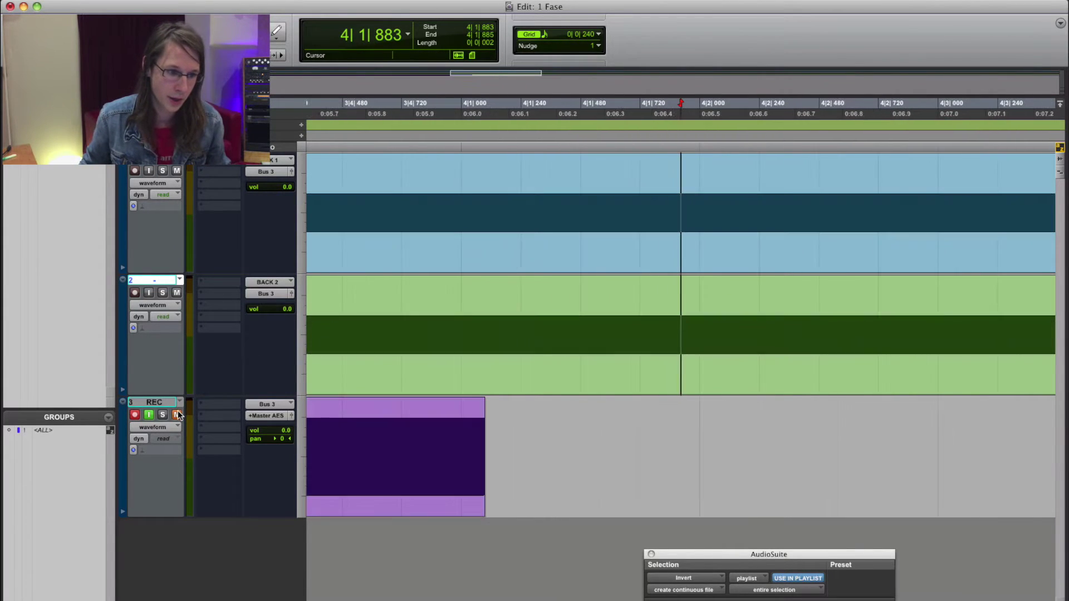
Step: Record the summed sines from 4|1|200 as REC_04, then zoom in and out to inspect the take
left_click(595, 312)
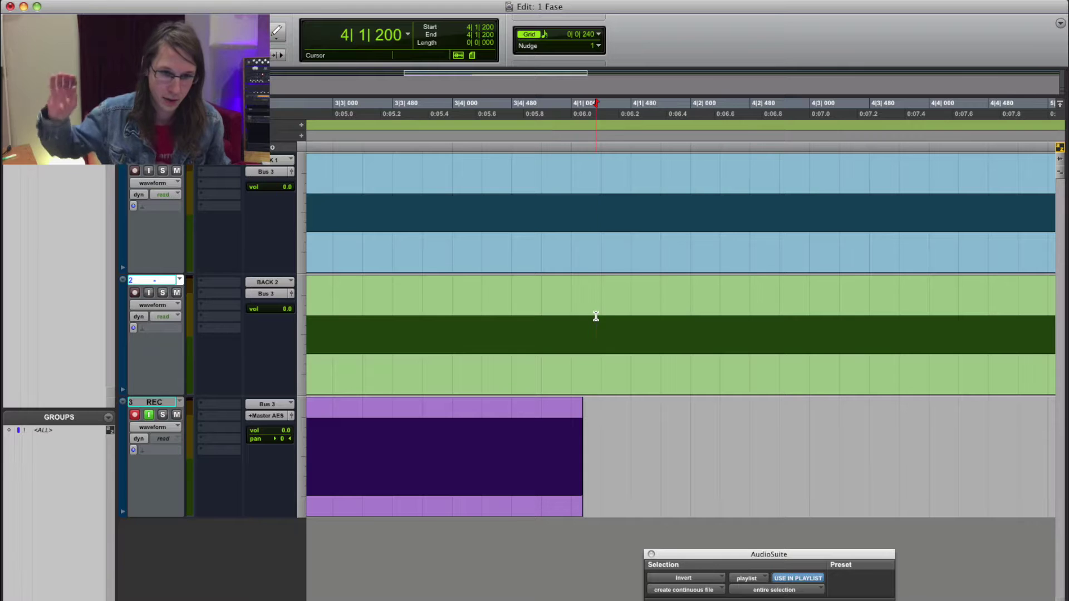
key("super+space")
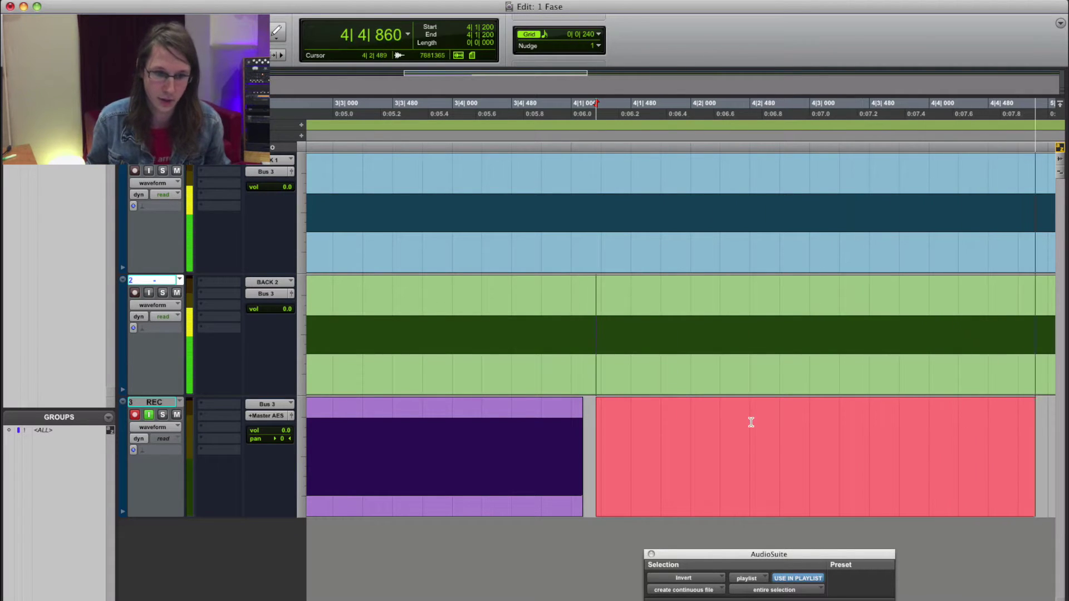
key("r")
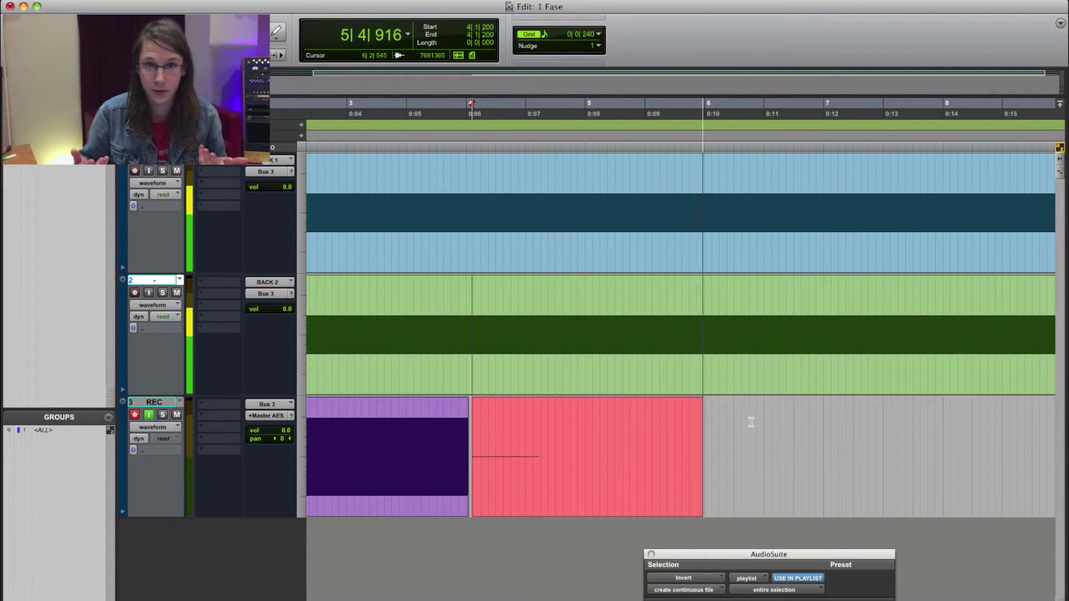
key("space")
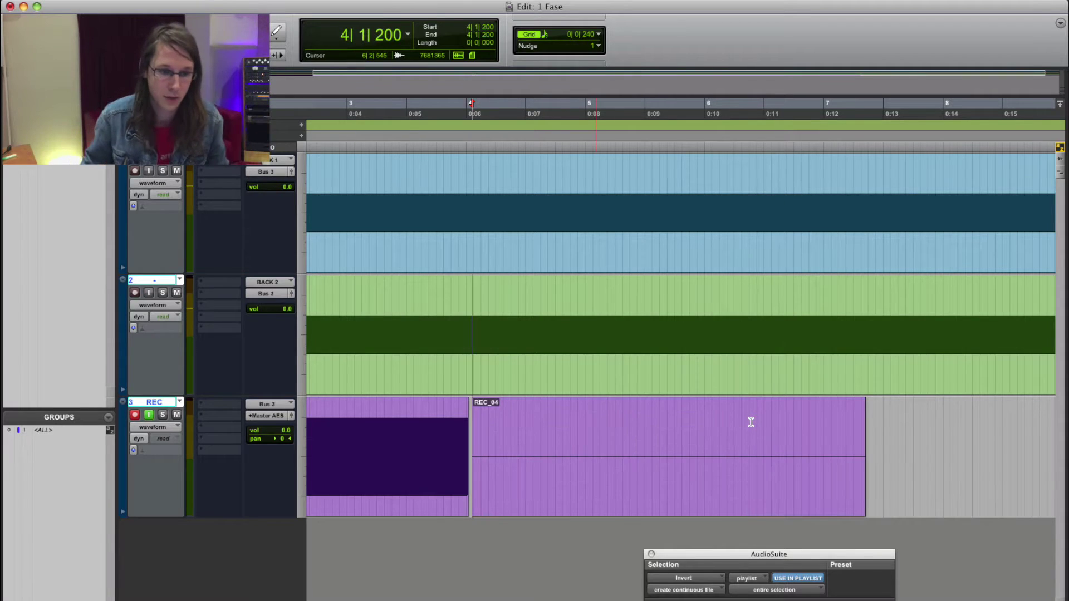
left_click_drag(553, 466, 657, 430)
key("t")
key("t")
key("t")
key("t")
key("t")
key("t")
key("t")
key("t")
key("t")
key("t")
key("t")
key("t")
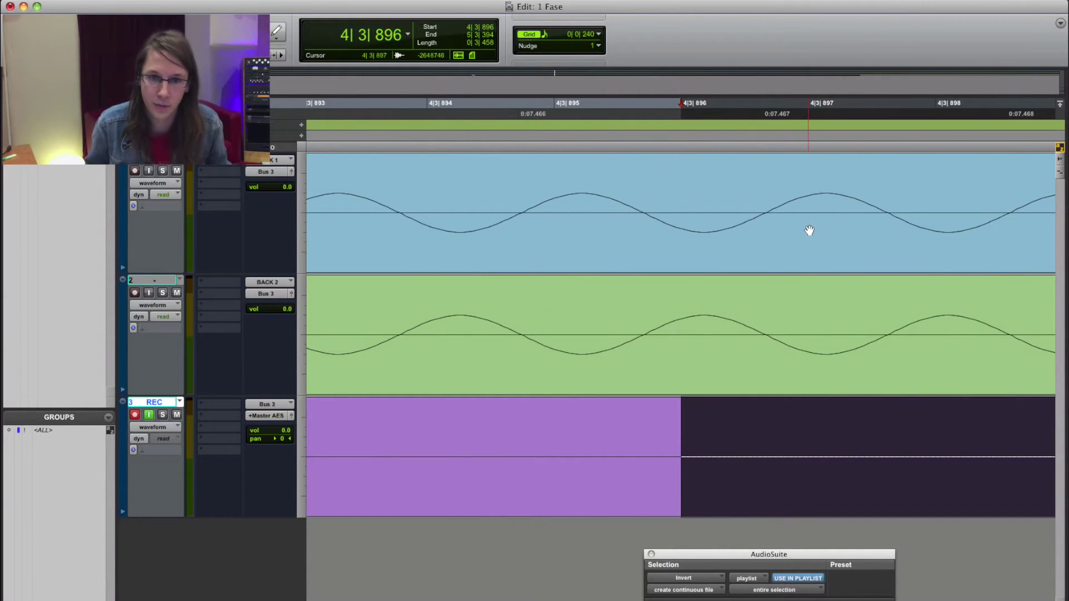
key("r")
key("r")
key("r")
key("r")
key("r")
key("r")
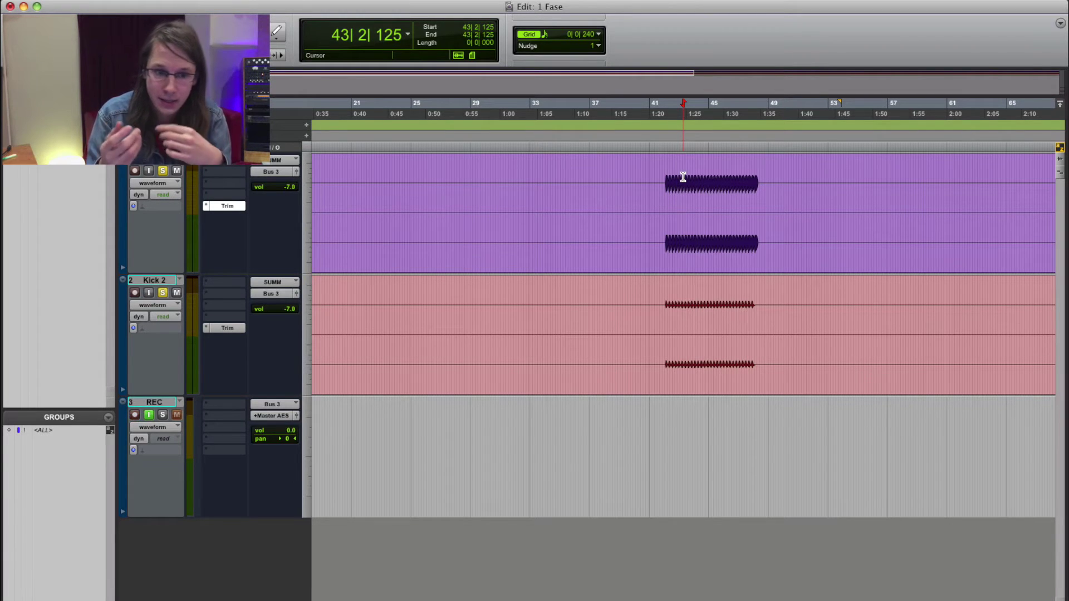
left_click(682, 177)
scroll(685, 181, "up", 8)
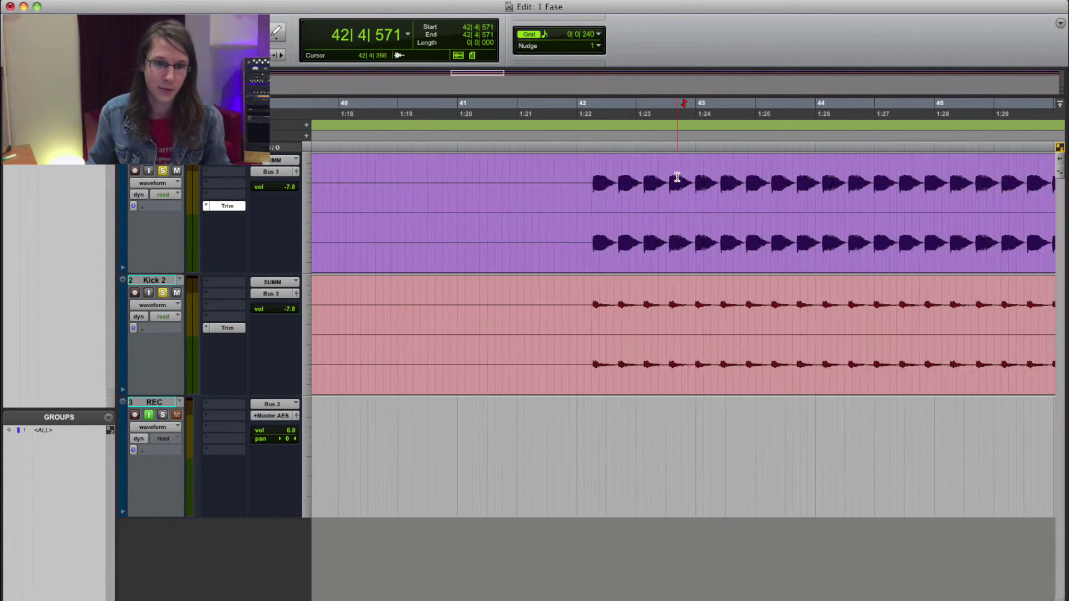
left_click(549, 179)
scroll(655, 176, "up", 8)
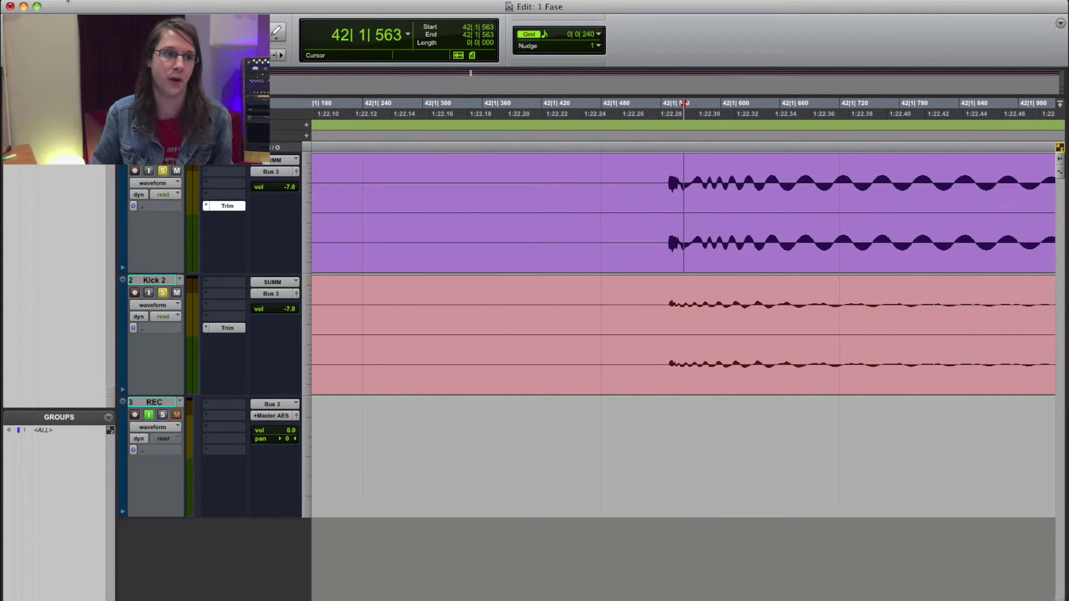
key("super+alt+bracketright")
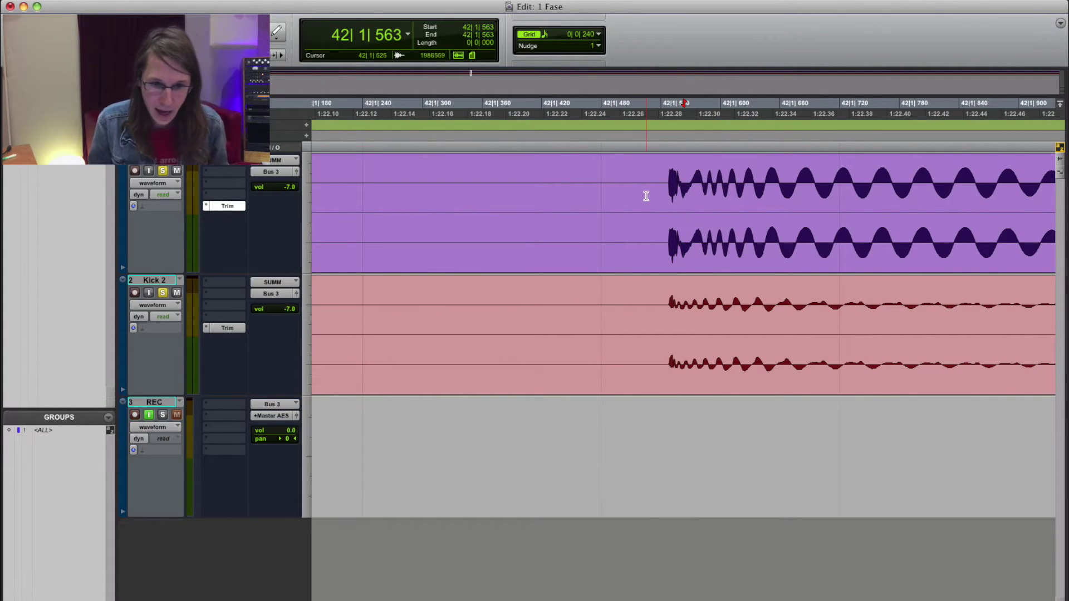
scroll(646, 196, "down", 1)
left_click(589, 178)
left_click(579, 178)
scroll(578, 174, "down", 2)
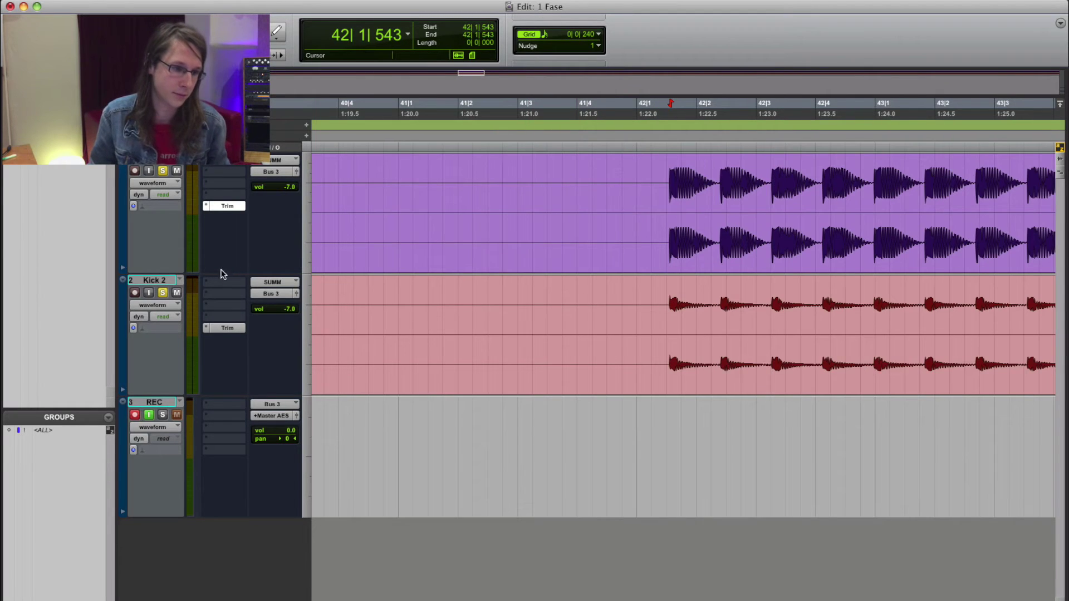
left_click(172, 280)
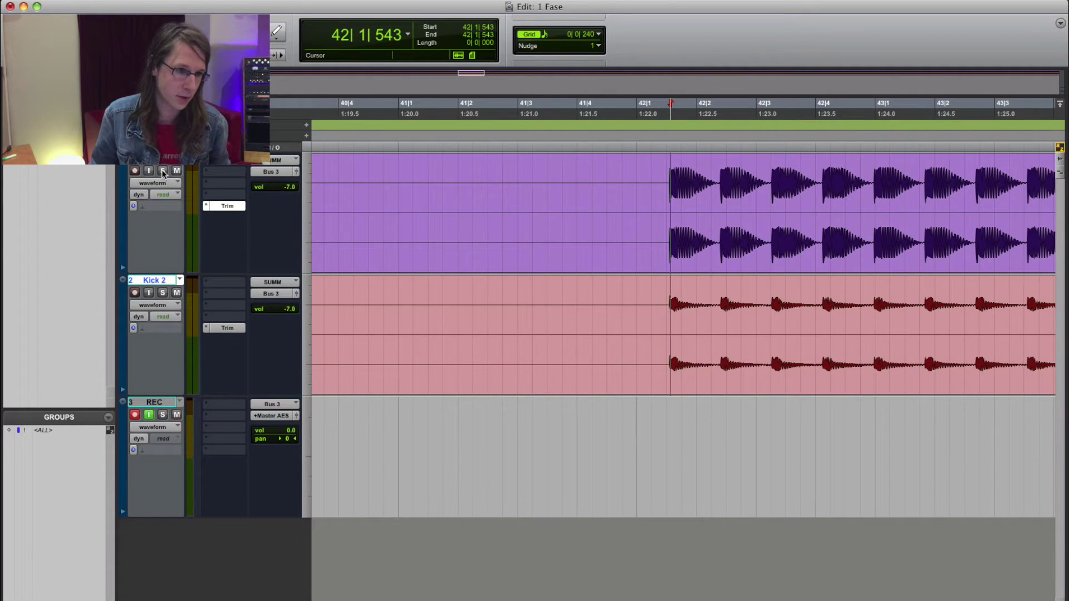
key("space")
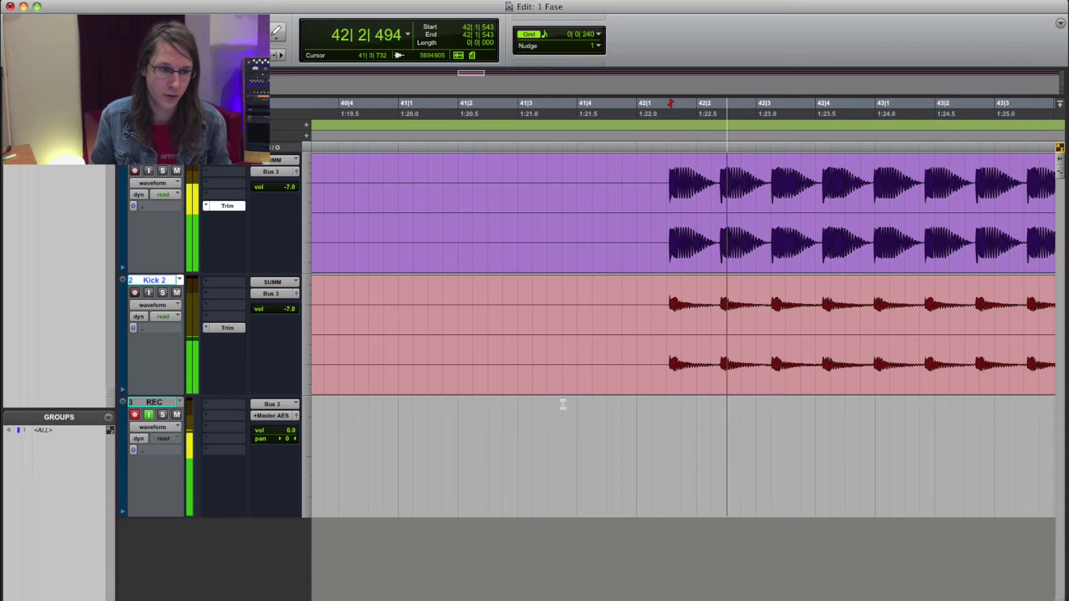
key("super+bracketleft")
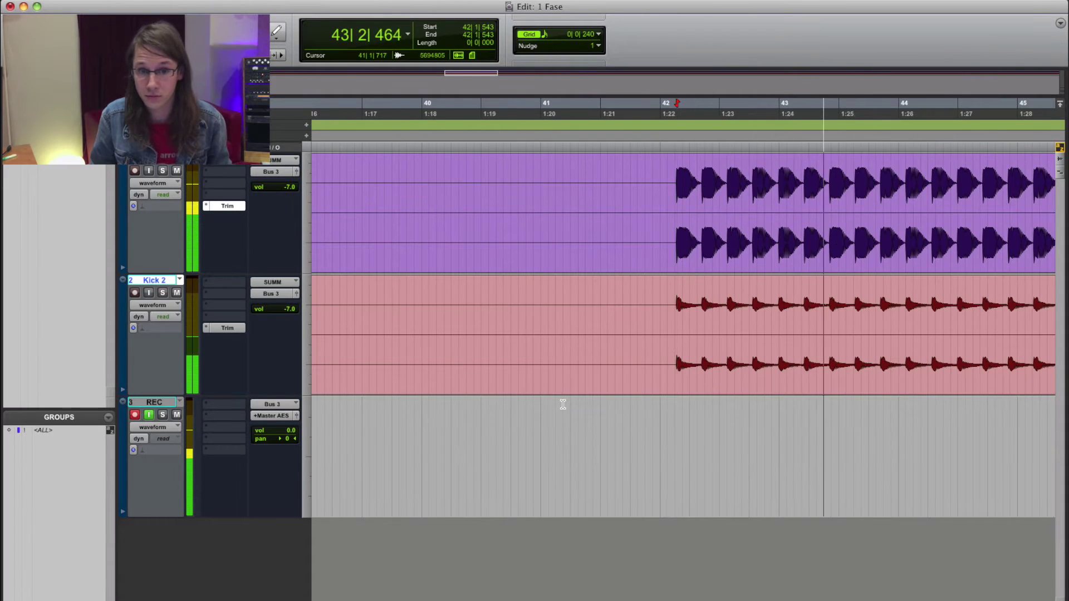
key("space")
key("super+bracketleft")
key("space")
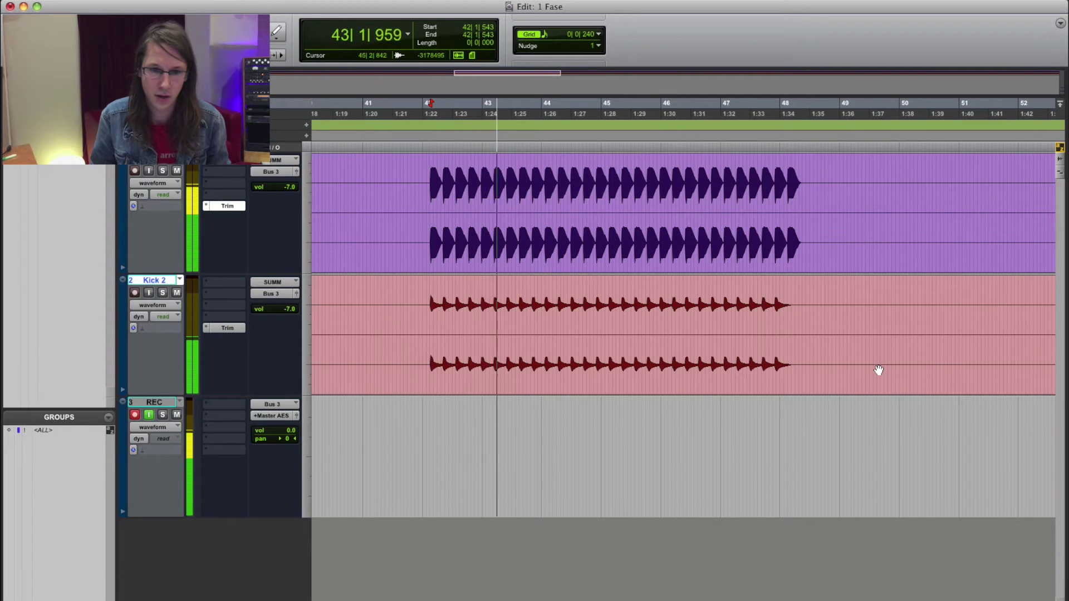
key("space")
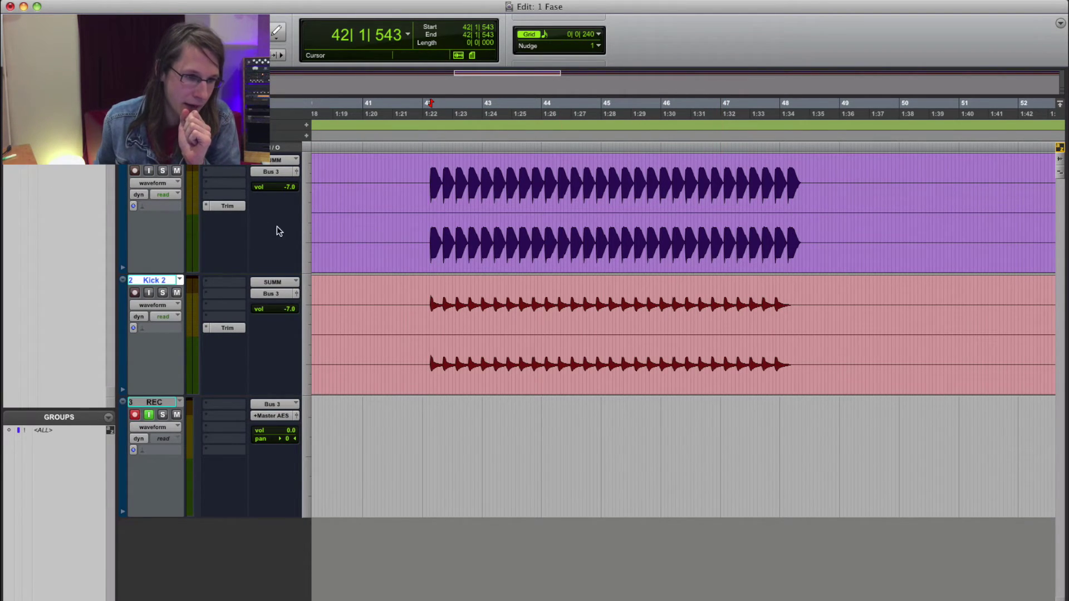
Step: Open the Trim plug-ins on Kick 1 and Kick 2 and place Kick 2's window beside Kick 1's
left_click(227, 206)
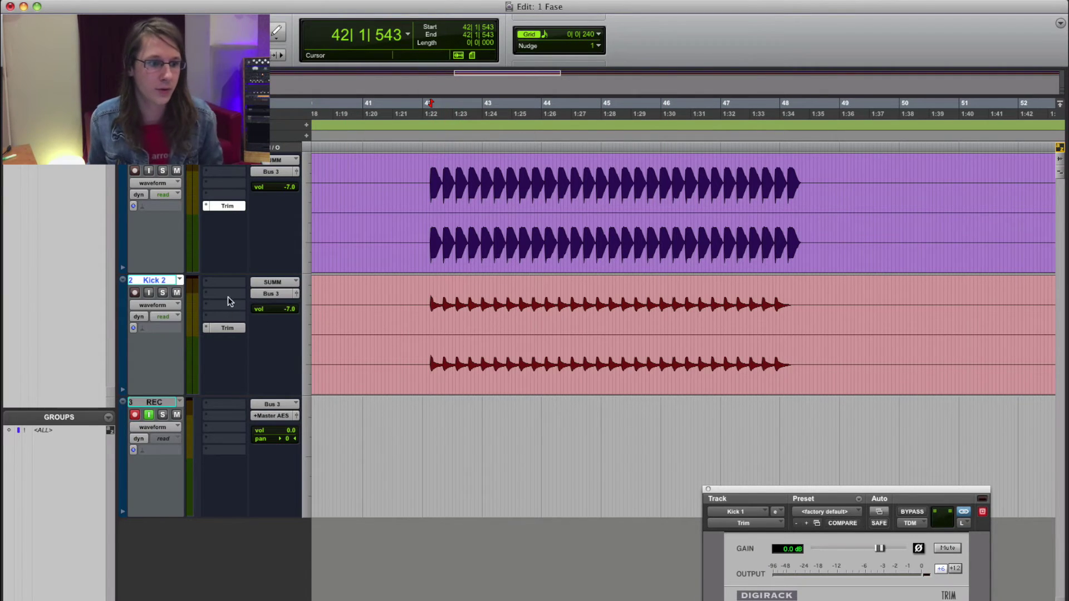
left_click(235, 330)
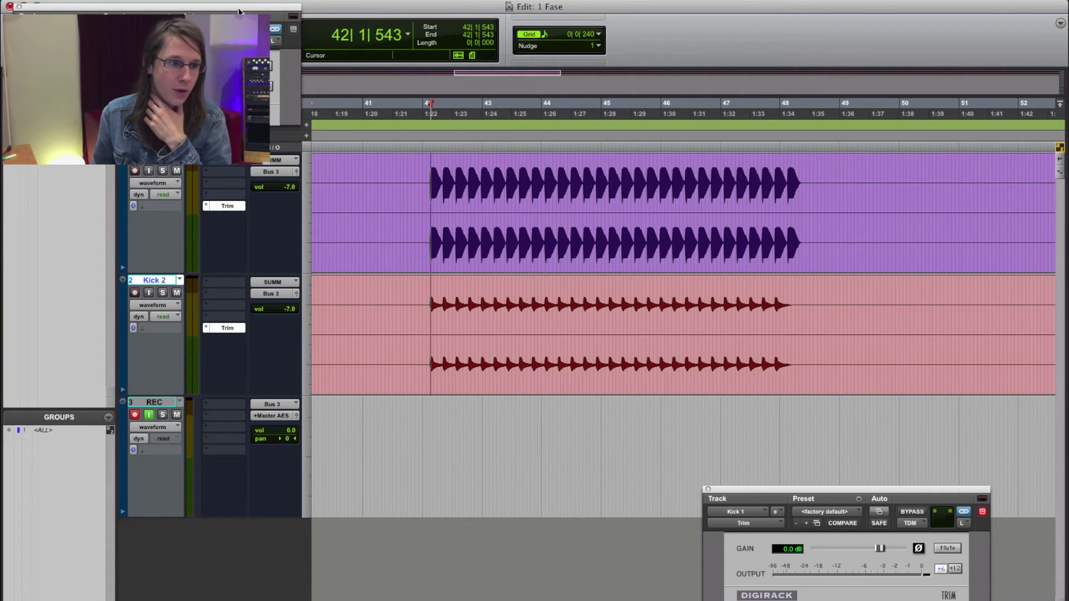
left_click_drag(238, 8, 621, 489)
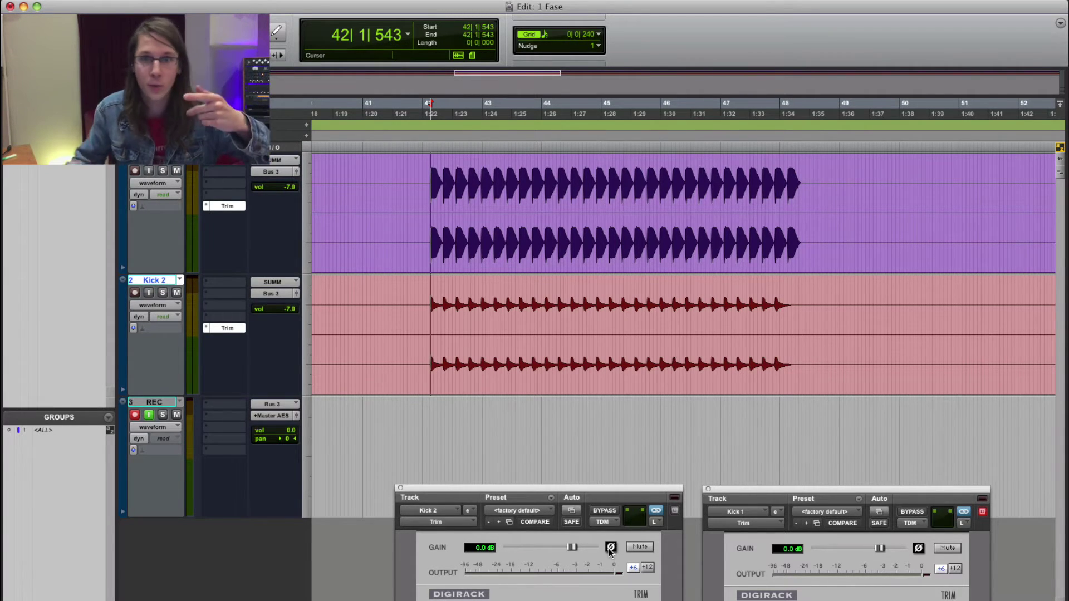
Step: Zoom to sample level on the Kick 1 and Kick 2 attacks, then select the whole Kick 2 clip
left_click(462, 301)
key("super+bracketright")
key("super+bracketright")
key("super+bracketright")
key("super+bracketright")
key("super+bracketright")
key("super+bracketright")
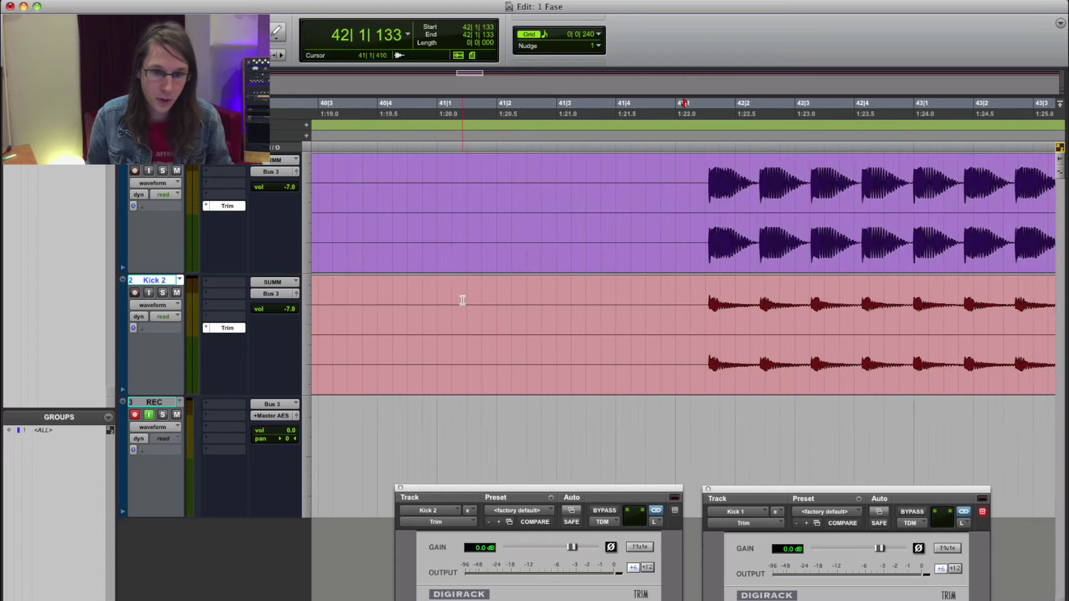
left_click(692, 301)
key("super+bracketright")
key("super+bracketright")
key("super+bracketright")
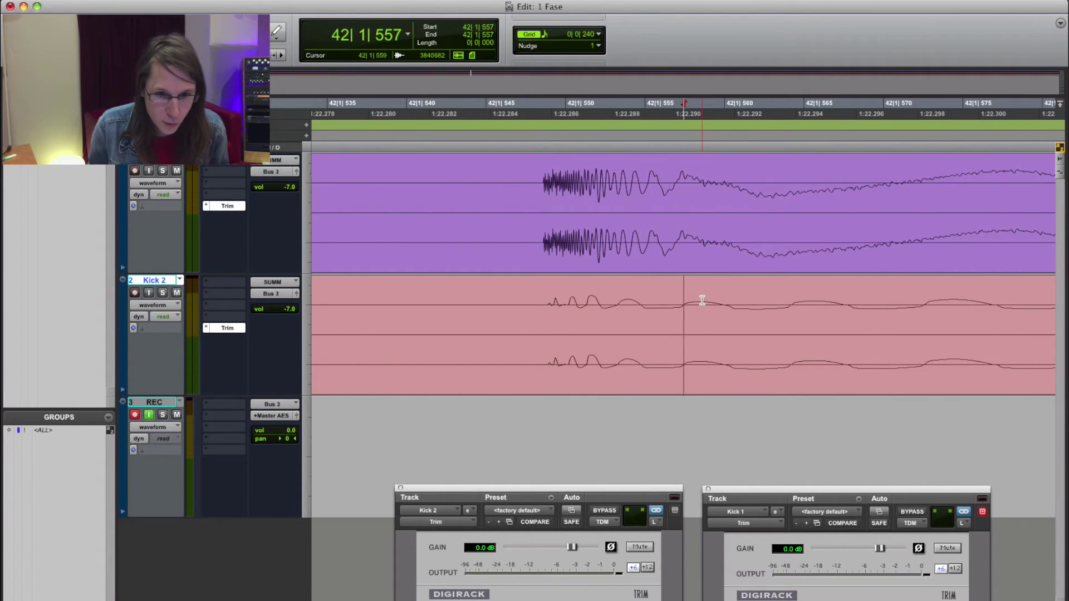
key("super+bracketleft")
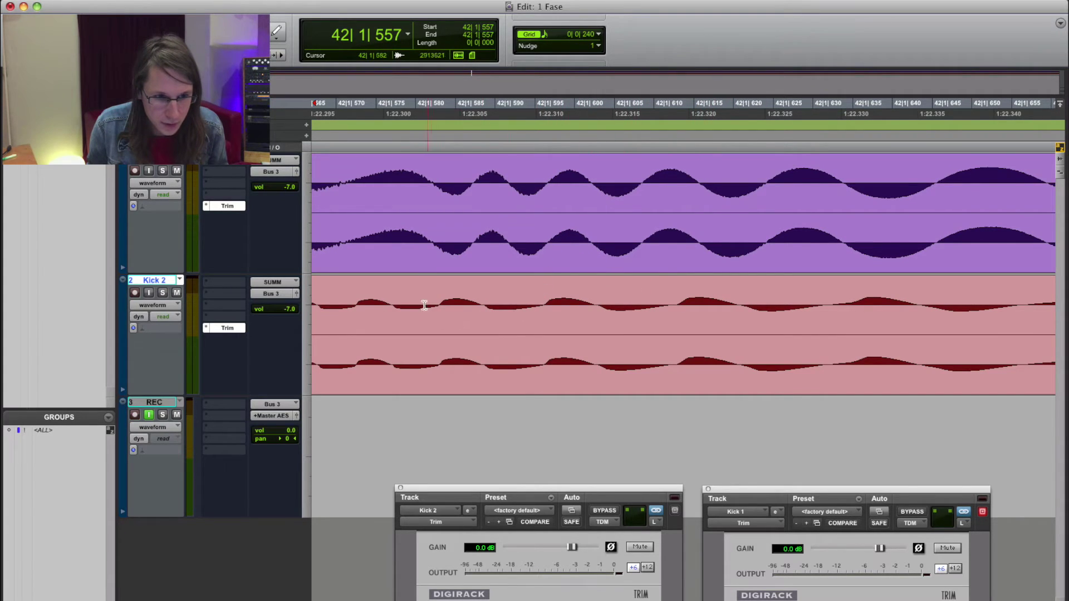
key("super+bracketleft")
scroll(479, 283, "right", 3)
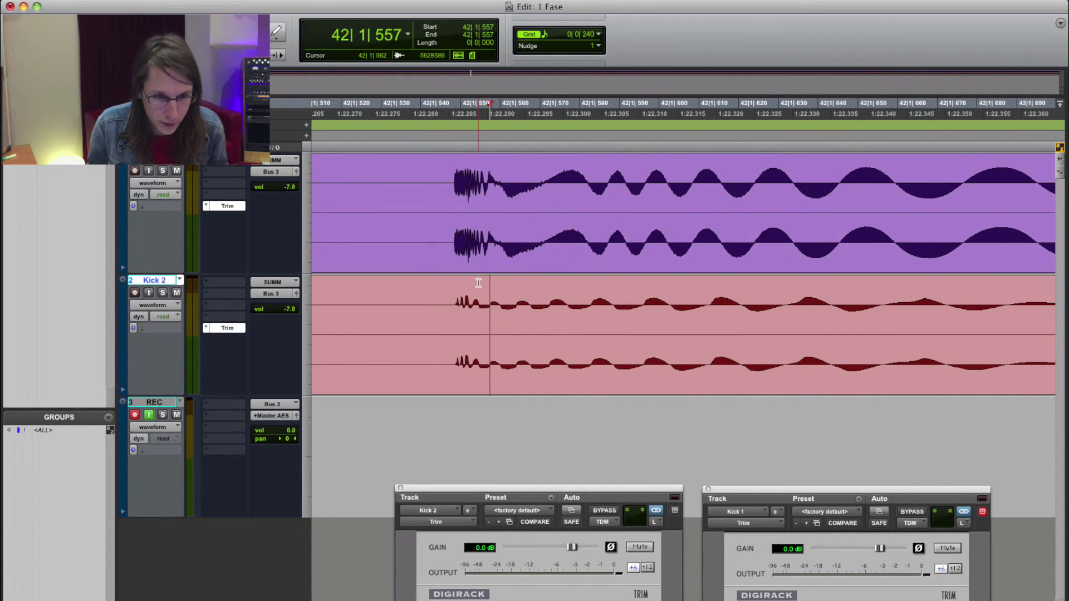
double_click(515, 322)
key("alt+a")
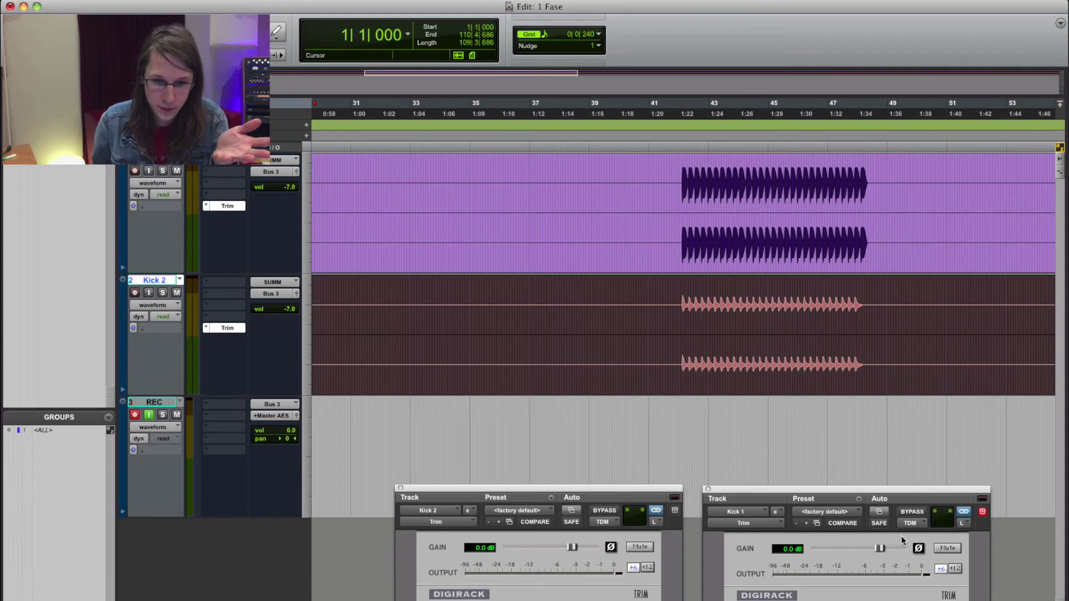
Step: Play the kicks with Kick 2's Trim polarity inverted, toggling Ø off and on during playback
left_click(612, 548)
left_click(680, 291)
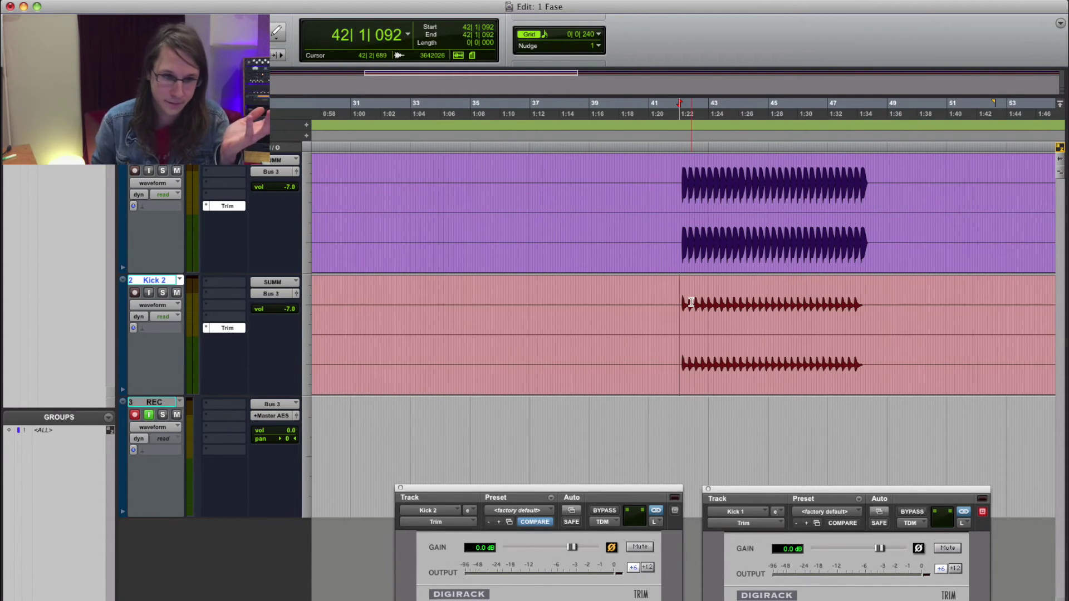
key("space")
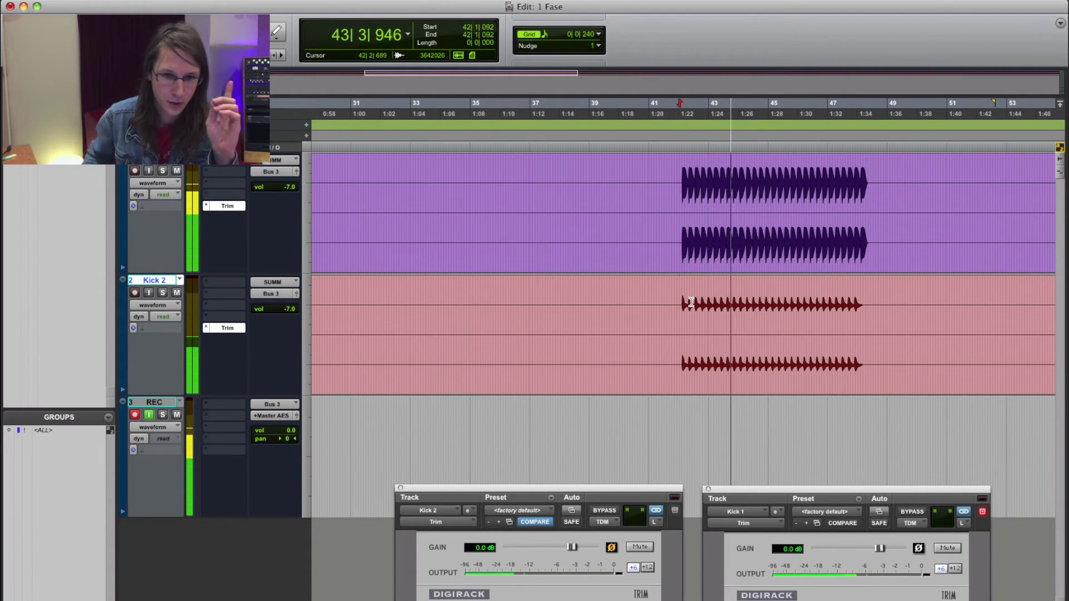
left_click_drag(677, 303, 871, 305)
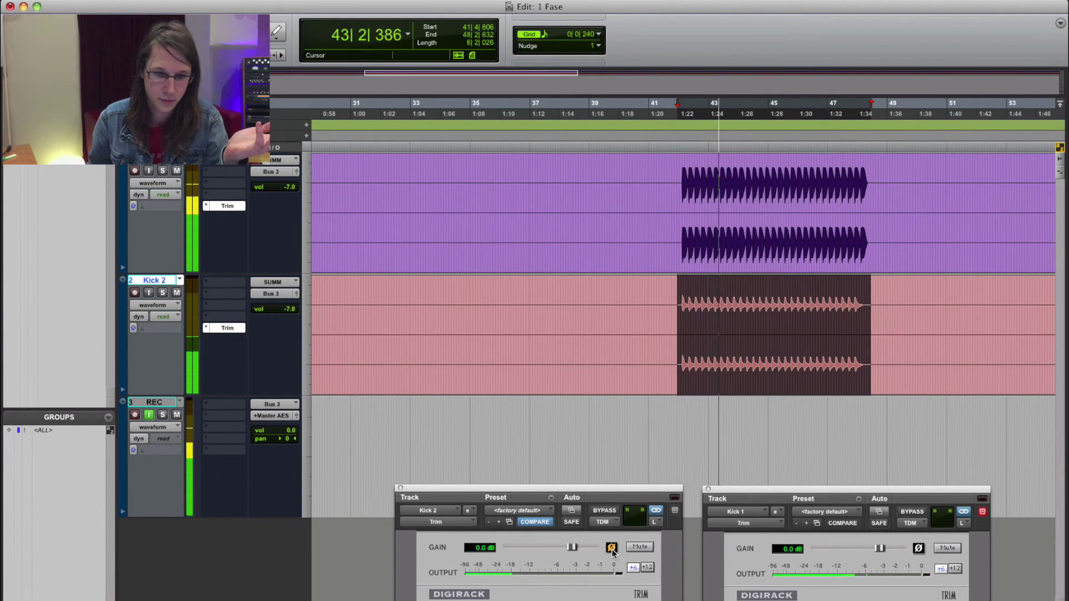
left_click(611, 548)
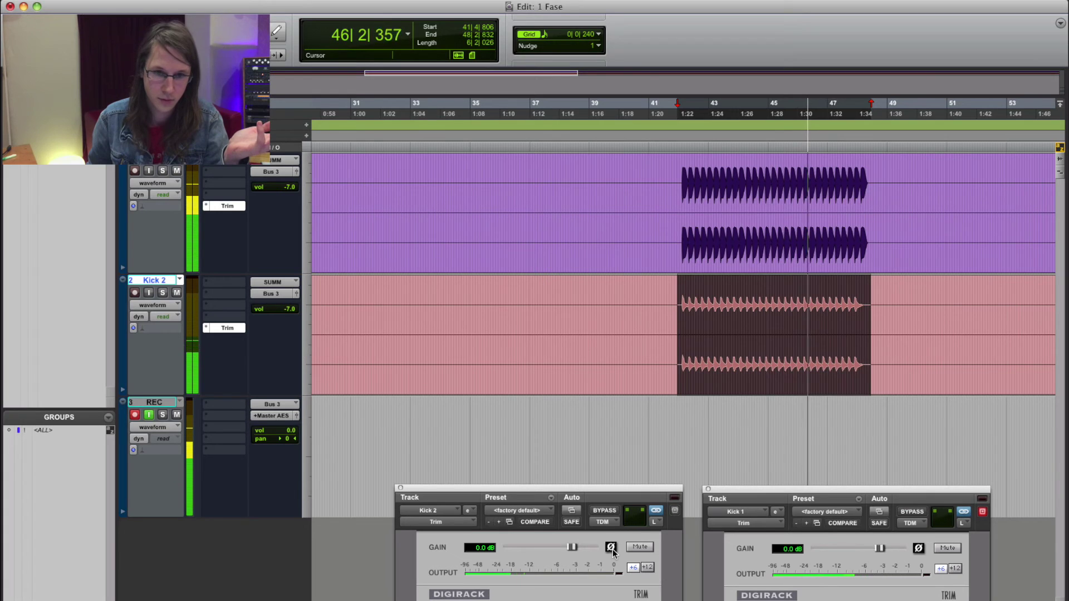
left_click(612, 548)
key("space")
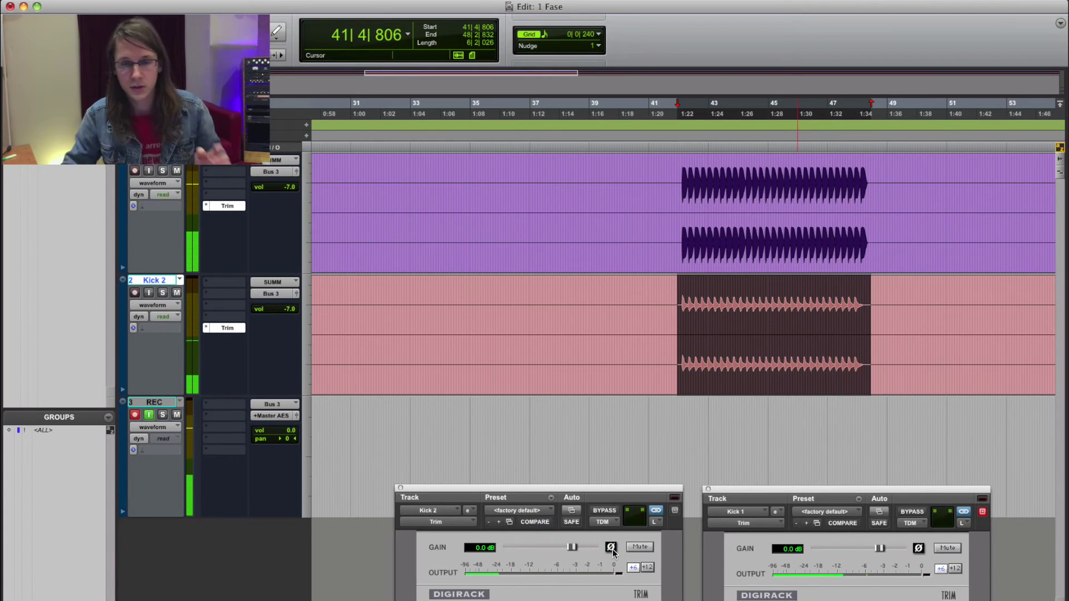
Step: Toggle Kick 2's Trim Ø button off and back on, leaving its polarity inverted
left_click(612, 548)
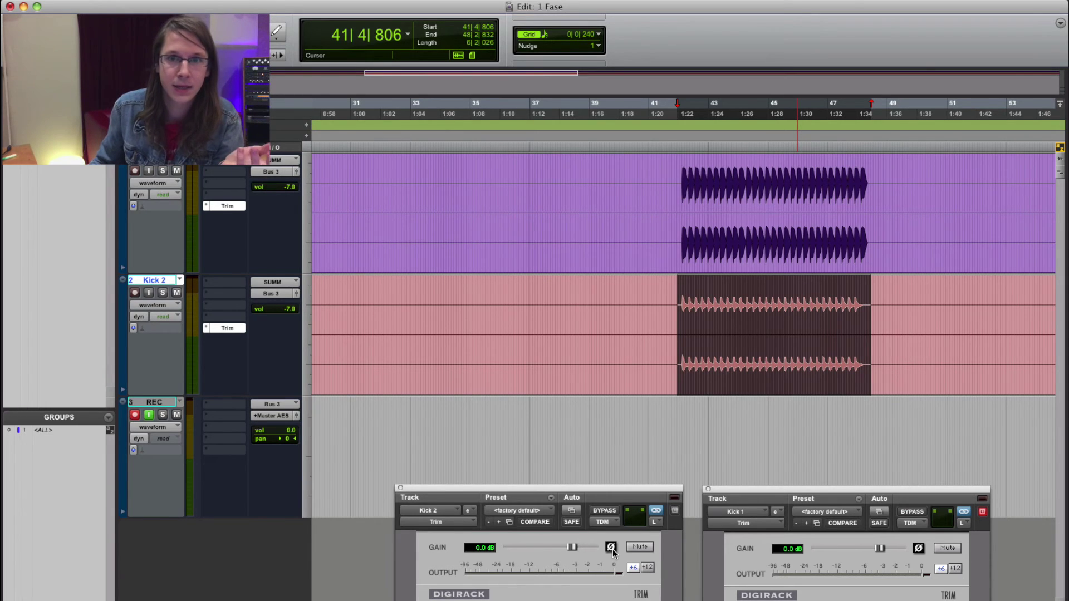
left_click(611, 548)
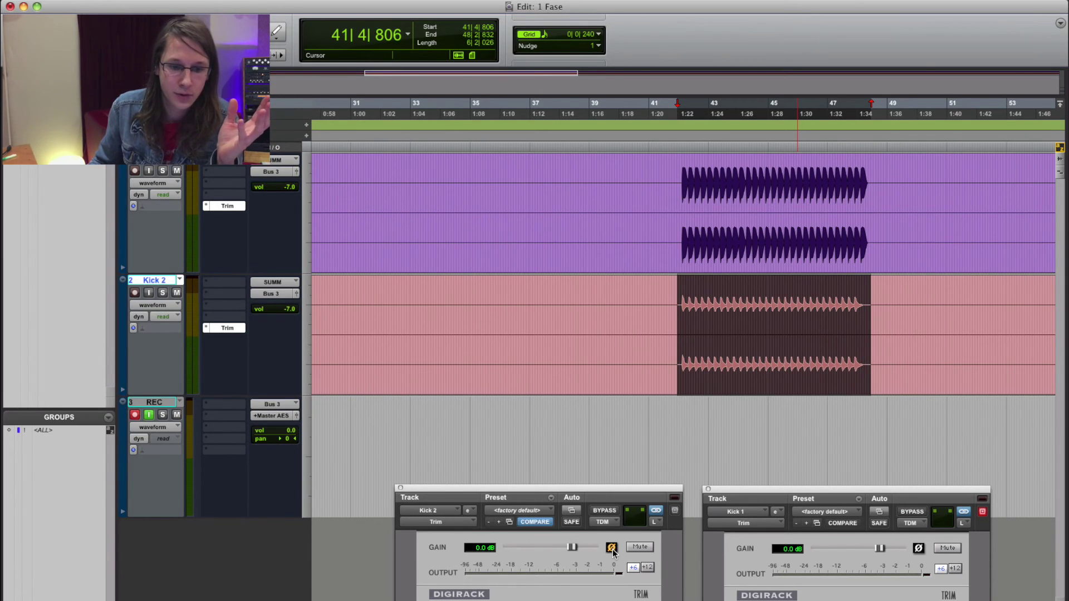